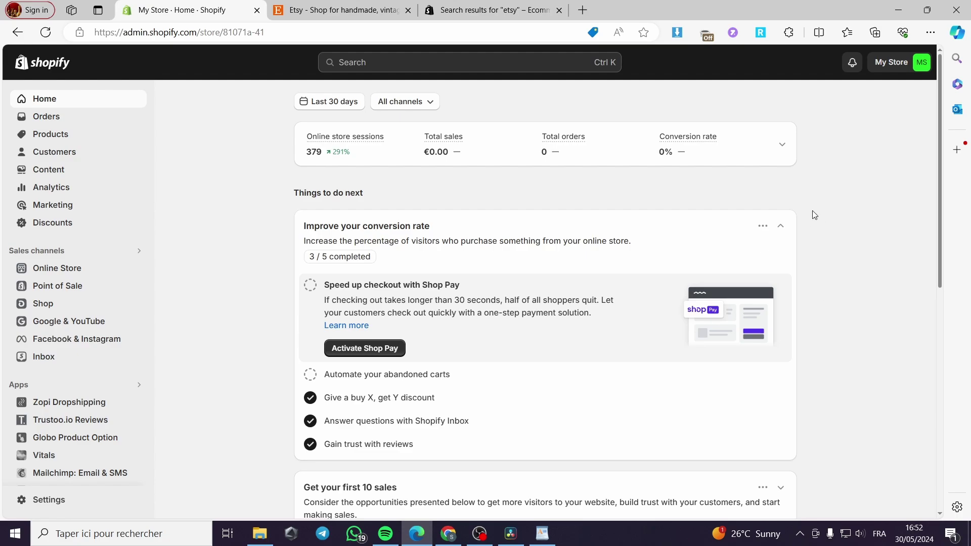
Start a blank Add product form under Shopify Products, then bring the Etsy homepage tab forward.
click(357, 15)
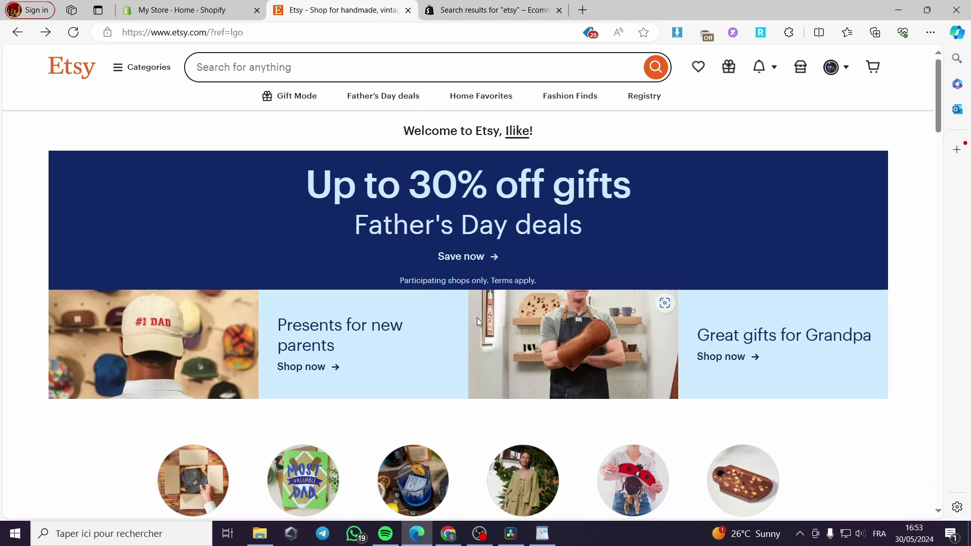
click(193, 11)
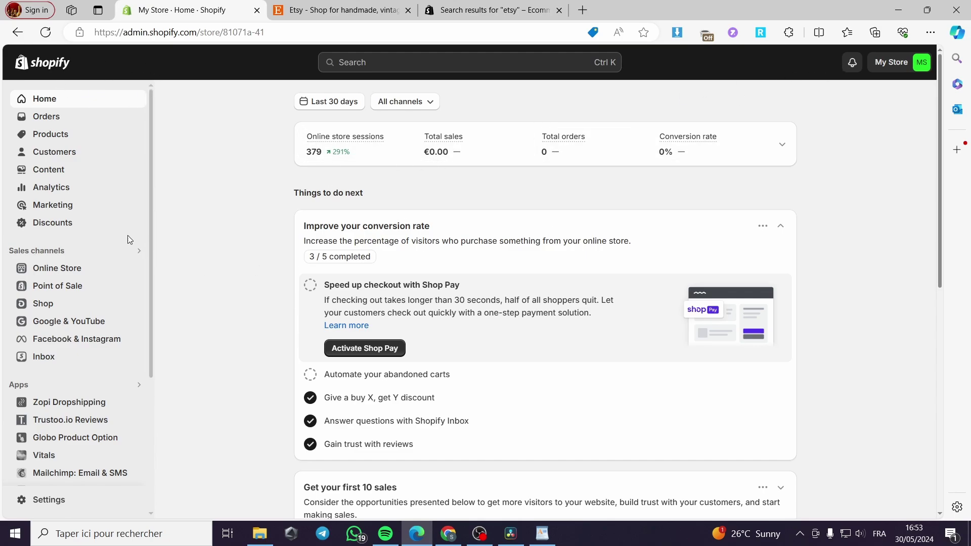
click(62, 138)
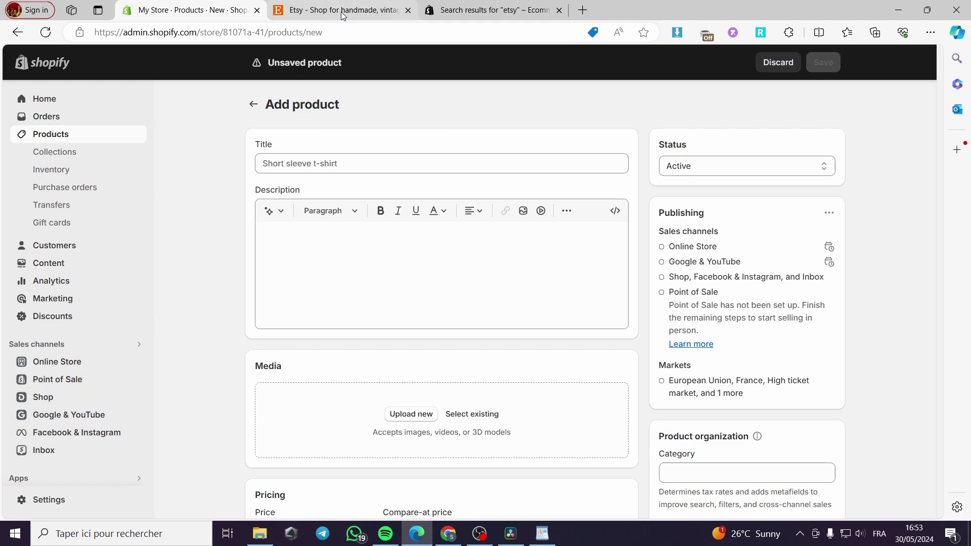
click(357, 15)
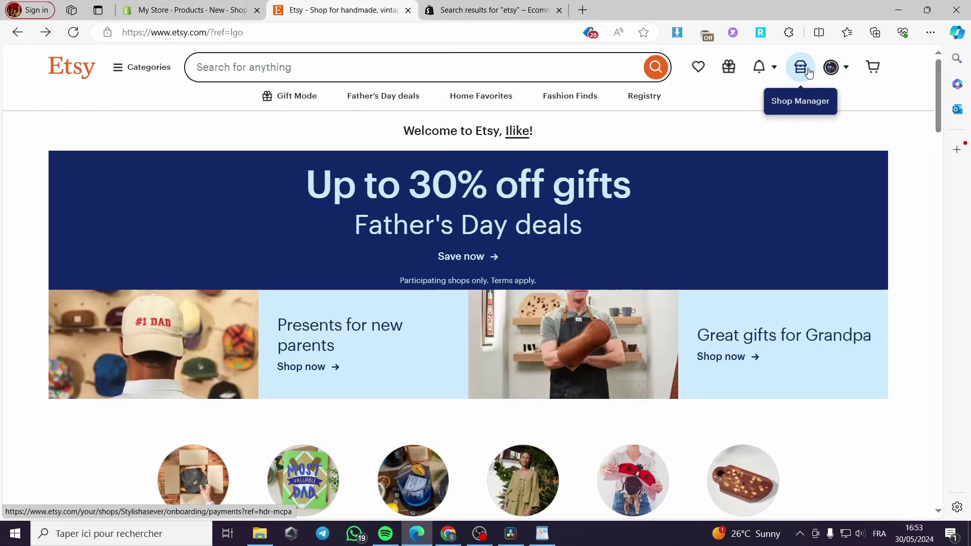
Open the Canva template listing from Etsy Shop Manager's Stock your shop step.
click(808, 73)
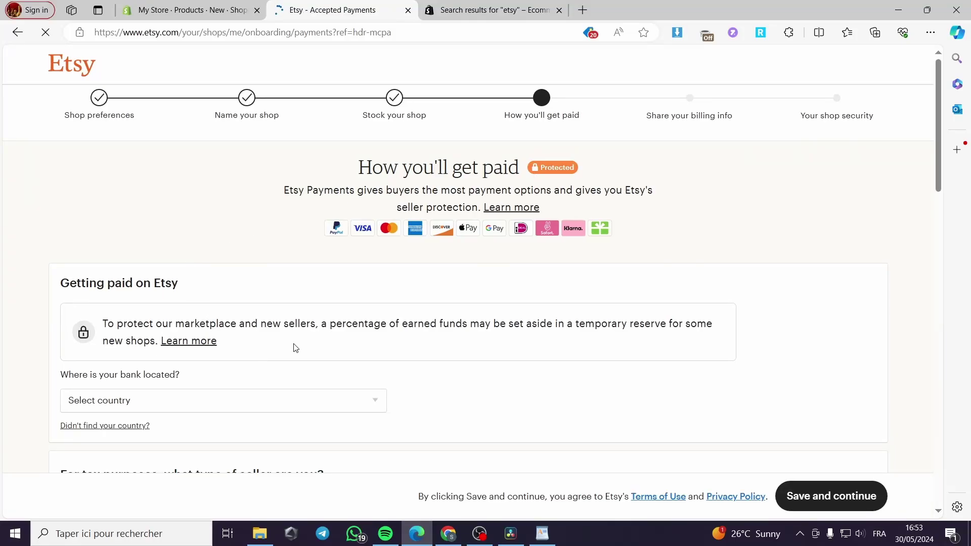
click(371, 106)
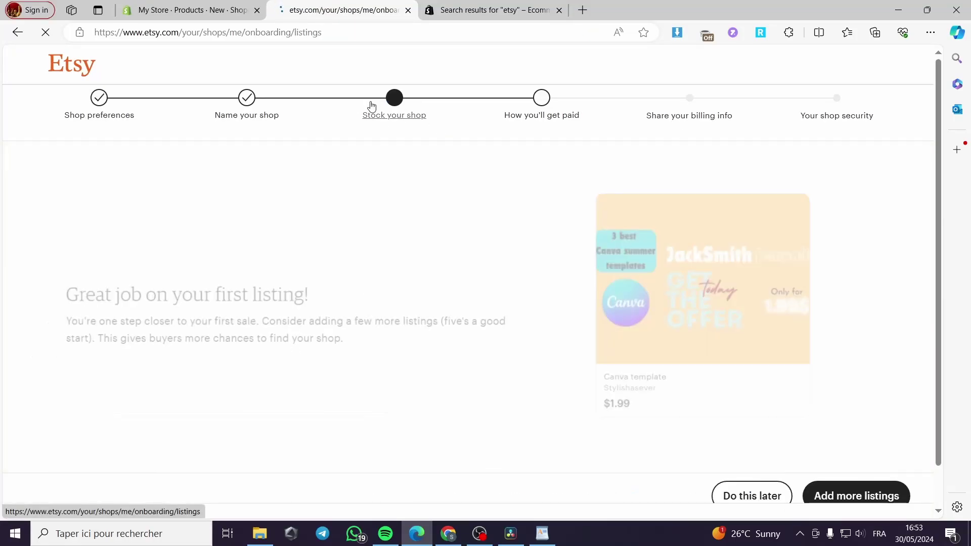
scroll(384, 283, down, 1)
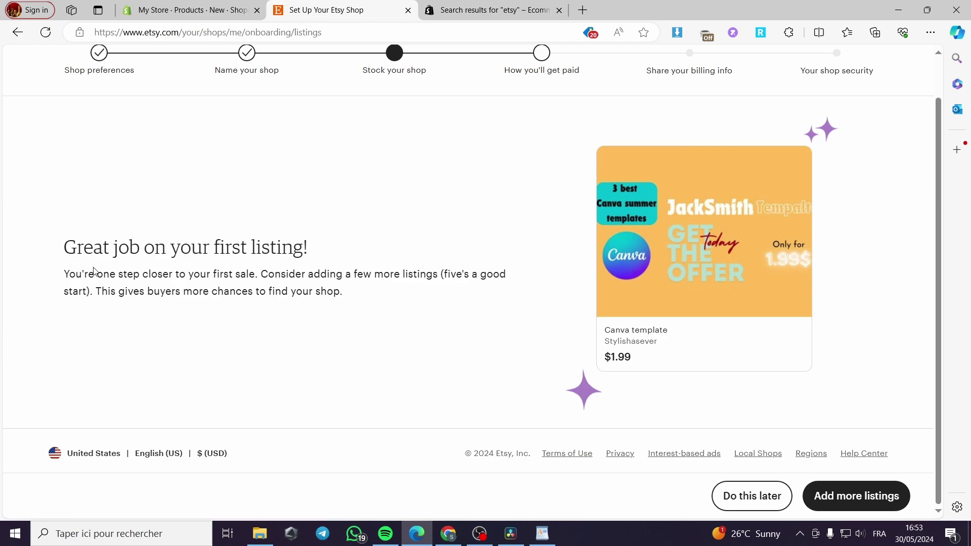
click(735, 246)
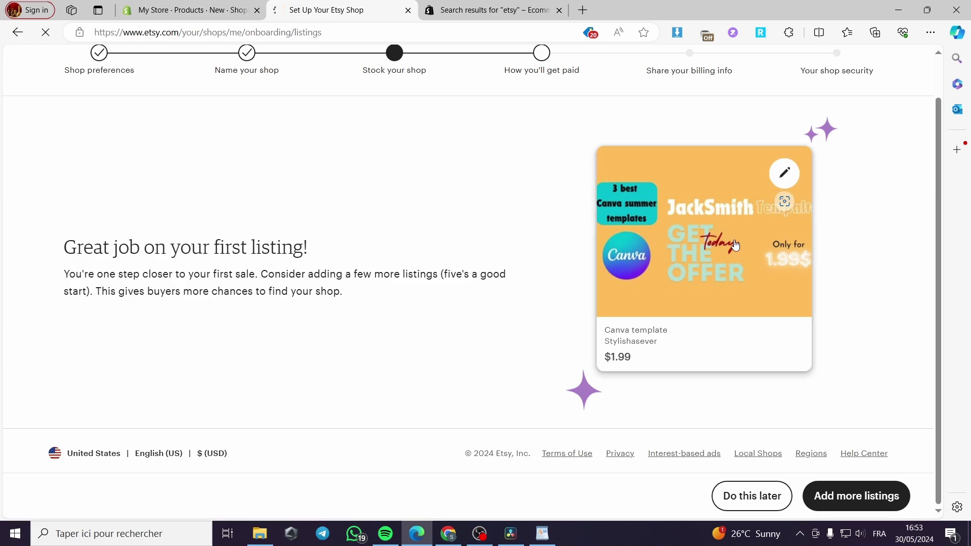
Select the listing title 'Canva template' and copy it.
scroll(518, 318, down, 3)
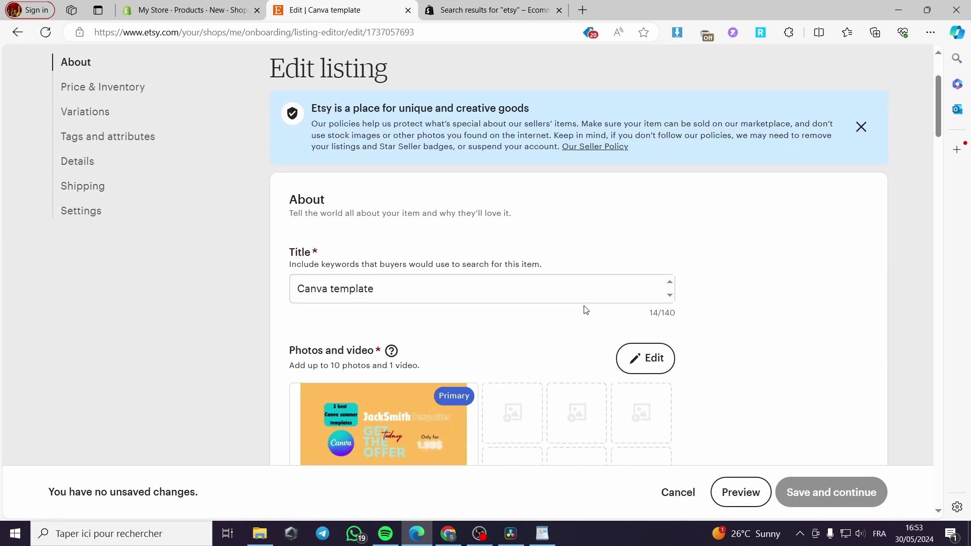
scroll(336, 290, down, 3)
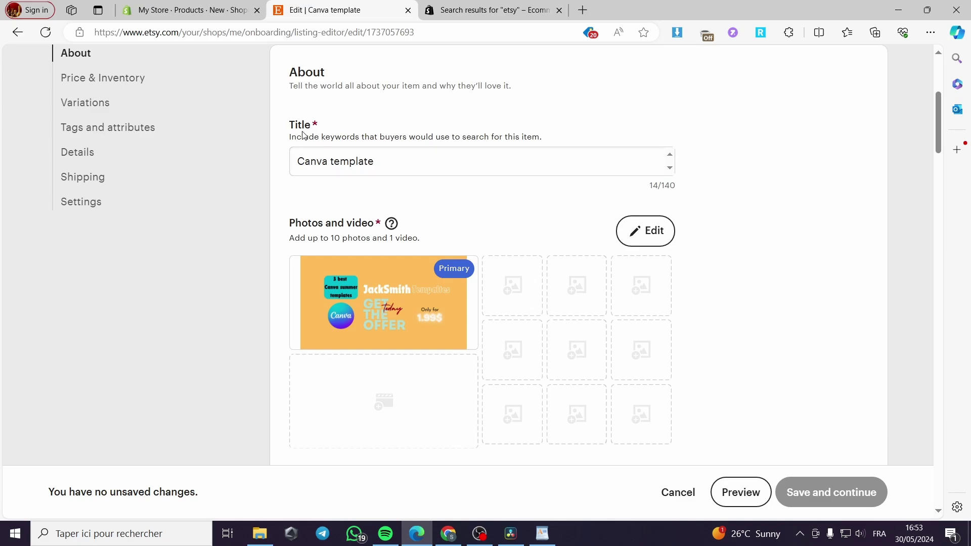
scroll(390, 223, down, 1)
scroll(391, 223, down, 7)
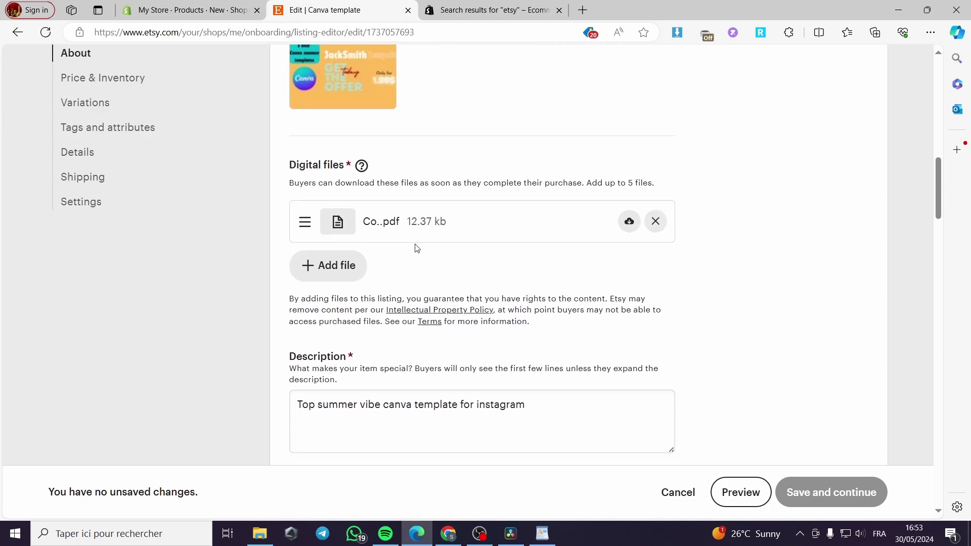
scroll(416, 248, down, 2)
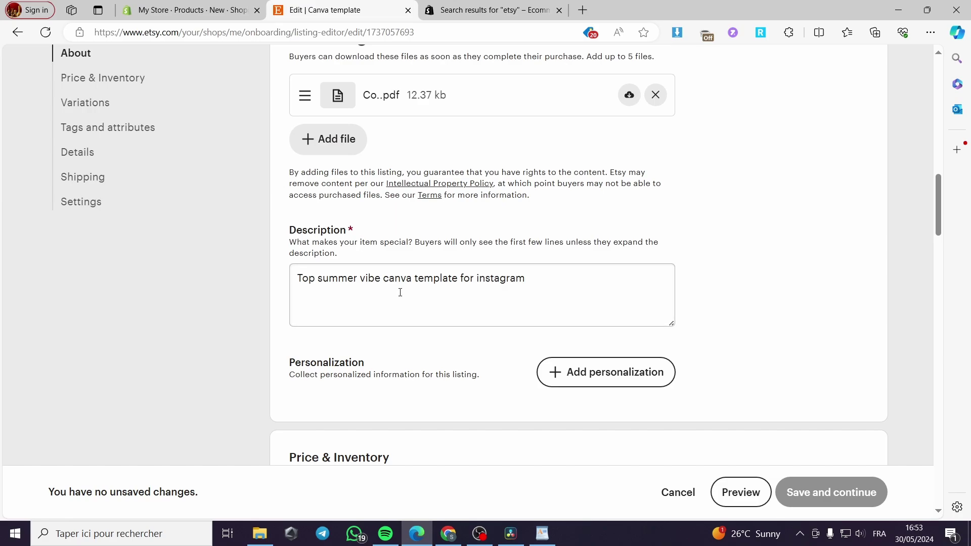
scroll(400, 293, down, 6)
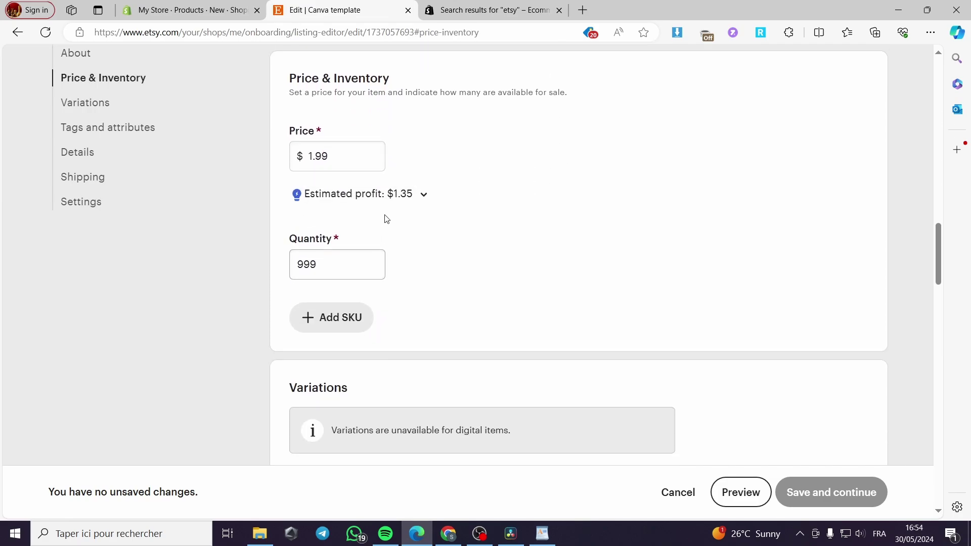
scroll(387, 218, down, 6)
scroll(362, 258, up, 12)
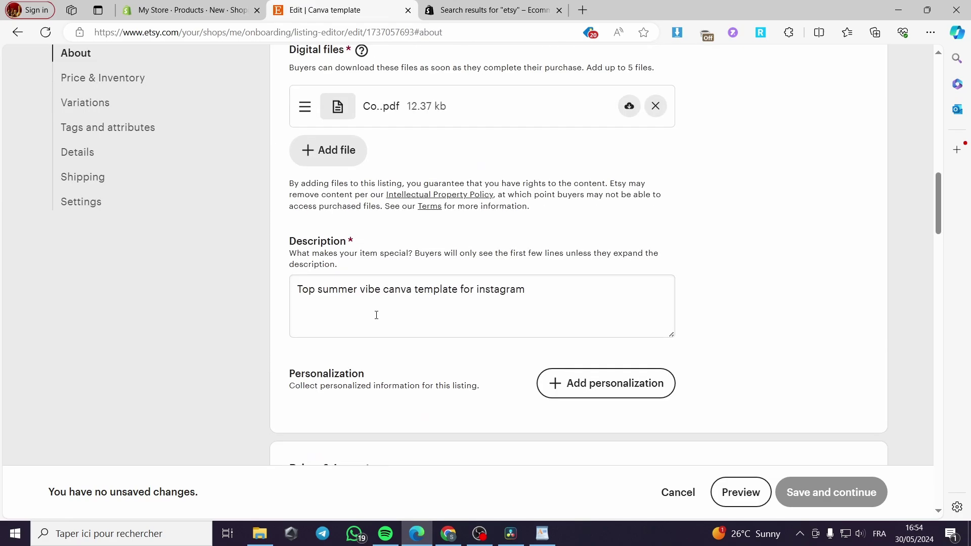
scroll(377, 315, up, 8)
drag(375, 288, 265, 296)
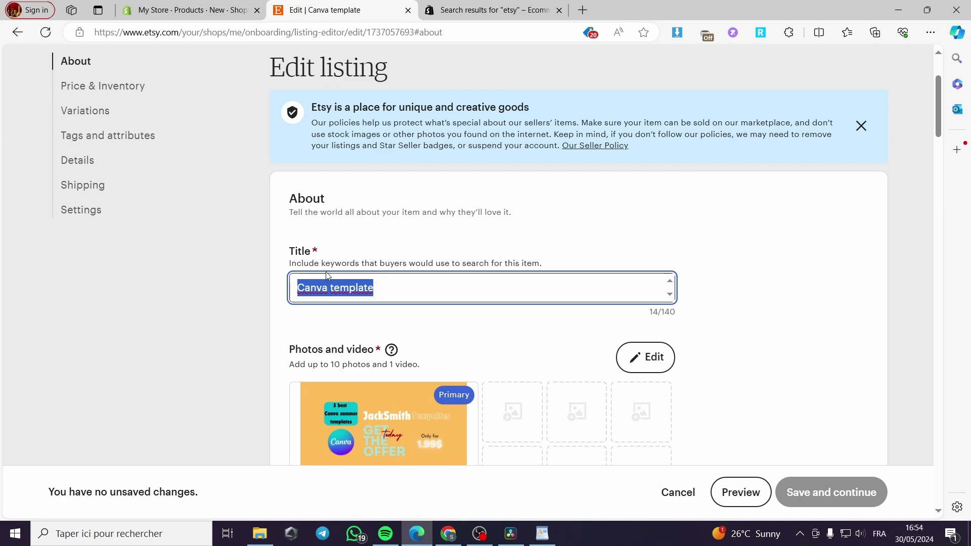
key(ctrl+c)
Paste 'Canva template' as the new Shopify product's title.
click(187, 11)
click(321, 163)
key(ctrl+v)
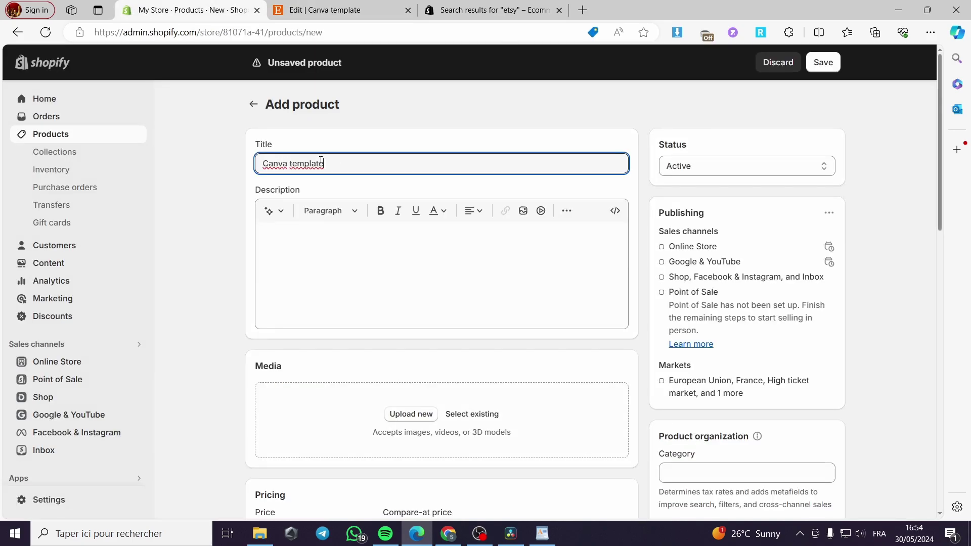
click(349, 10)
scroll(405, 238, down, 3)
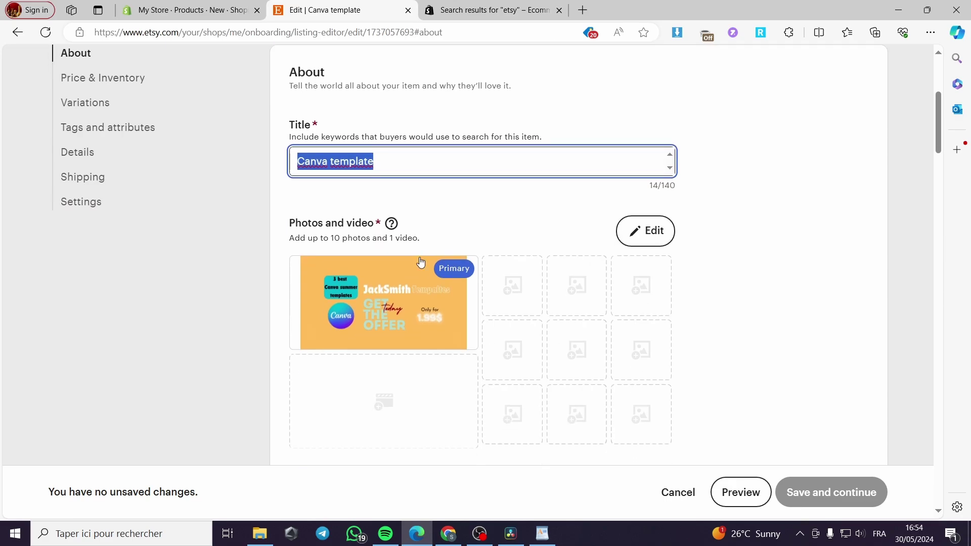
scroll(421, 262, down, 2)
scroll(379, 252, down, 7)
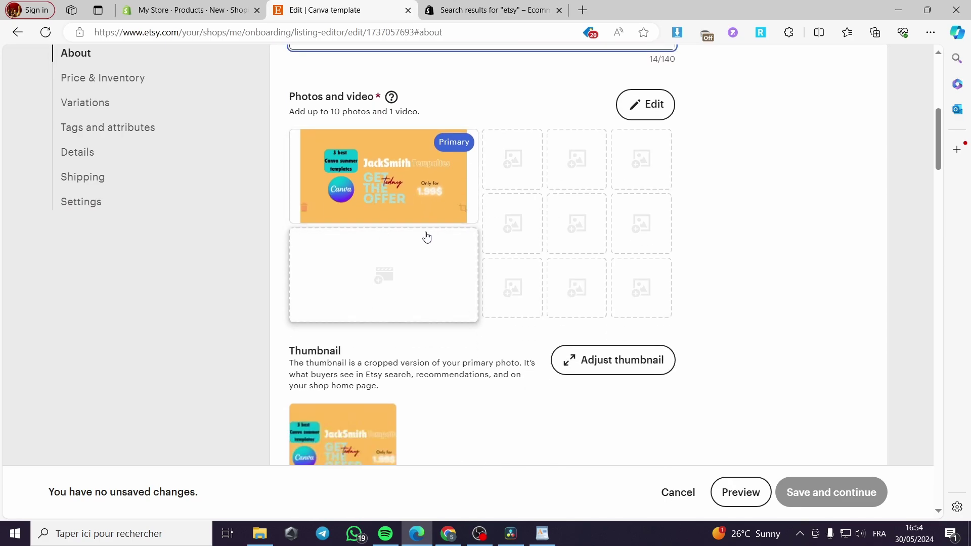
Upload the Co. (2) image to the product's Media, then return to the Etsy listing.
click(187, 10)
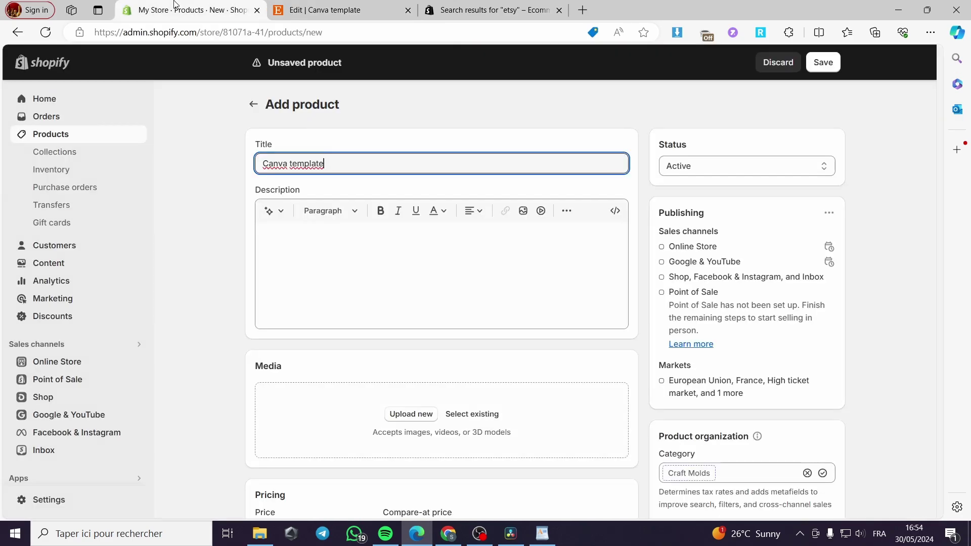
scroll(405, 288, down, 3)
click(410, 288)
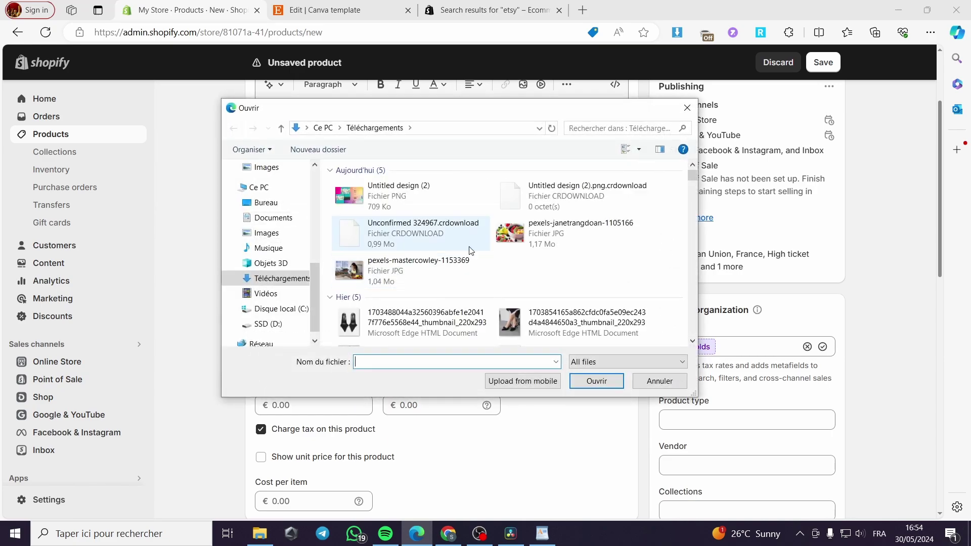
scroll(475, 247, down, 3)
scroll(485, 254, down, 10)
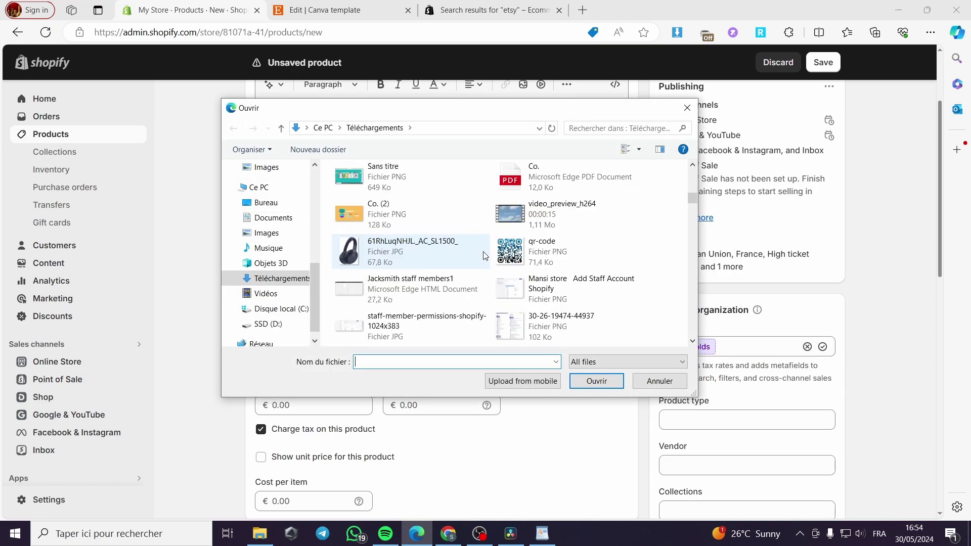
double_click(414, 221)
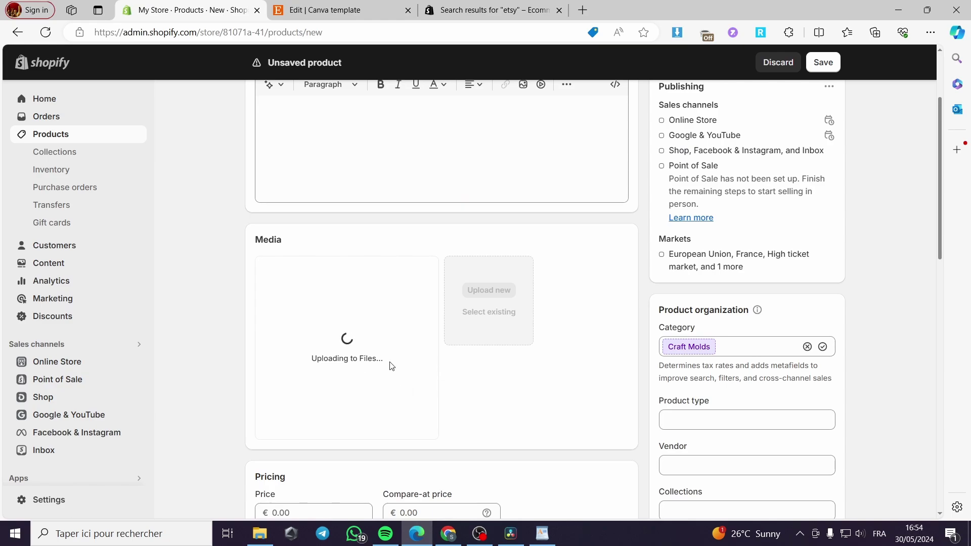
click(335, 8)
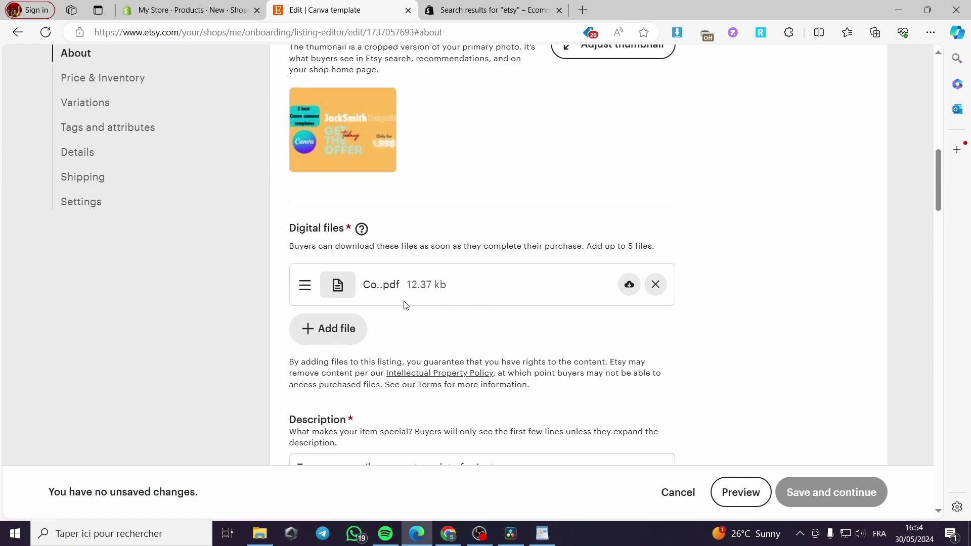
Copy the Etsy description 'Top summer vibe canva template for instagram' into the Shopify Description.
scroll(474, 290, down, 1)
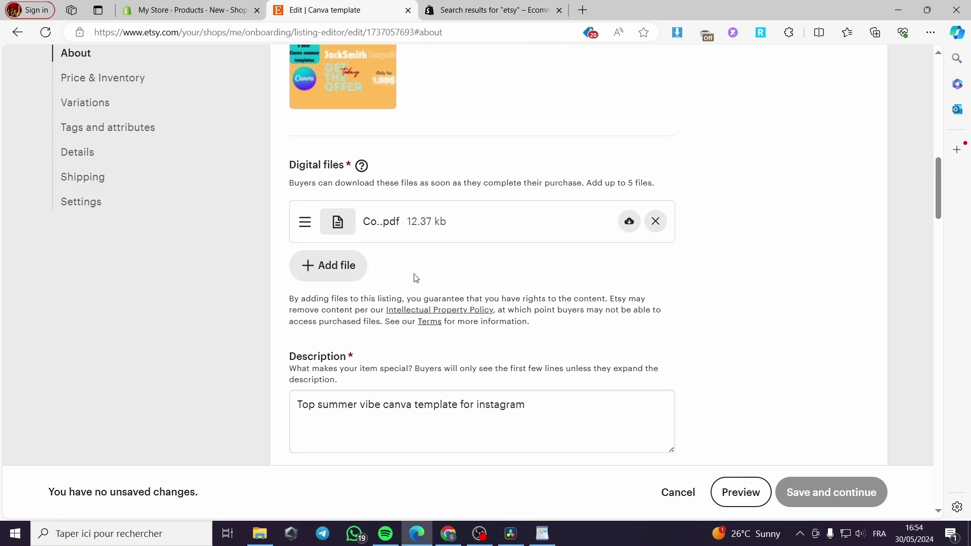
scroll(490, 260, down, 1)
drag(536, 340, 269, 332)
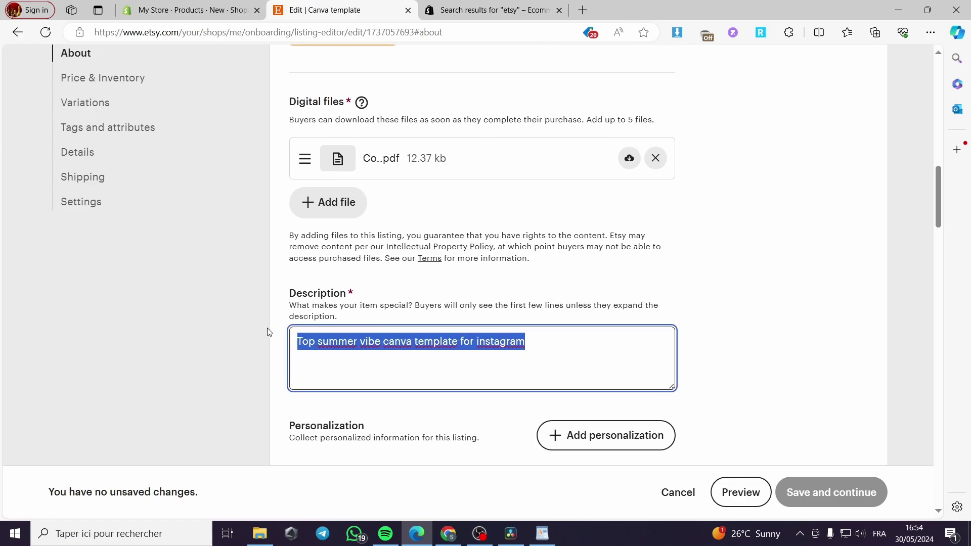
click(187, 10)
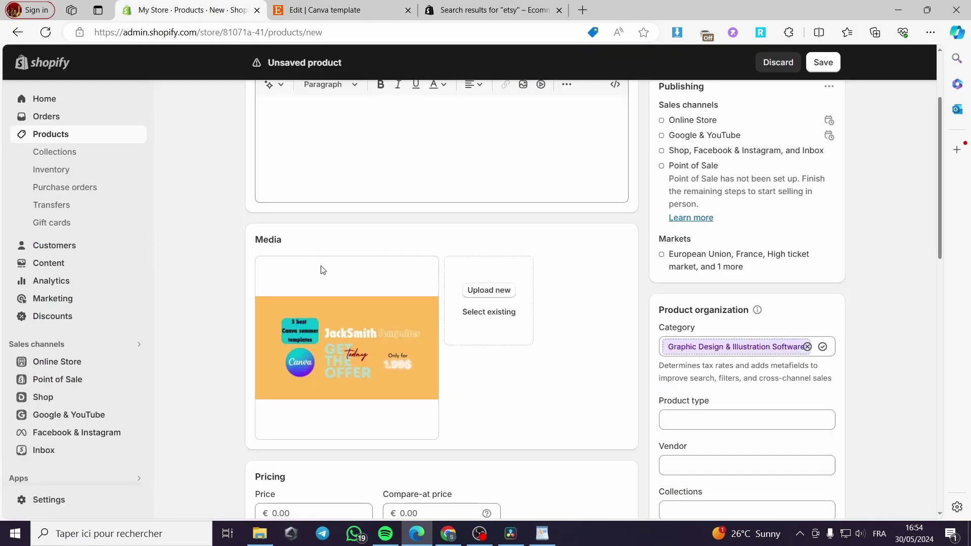
scroll(354, 268, up, 3)
click(393, 257)
key(ctrl+v)
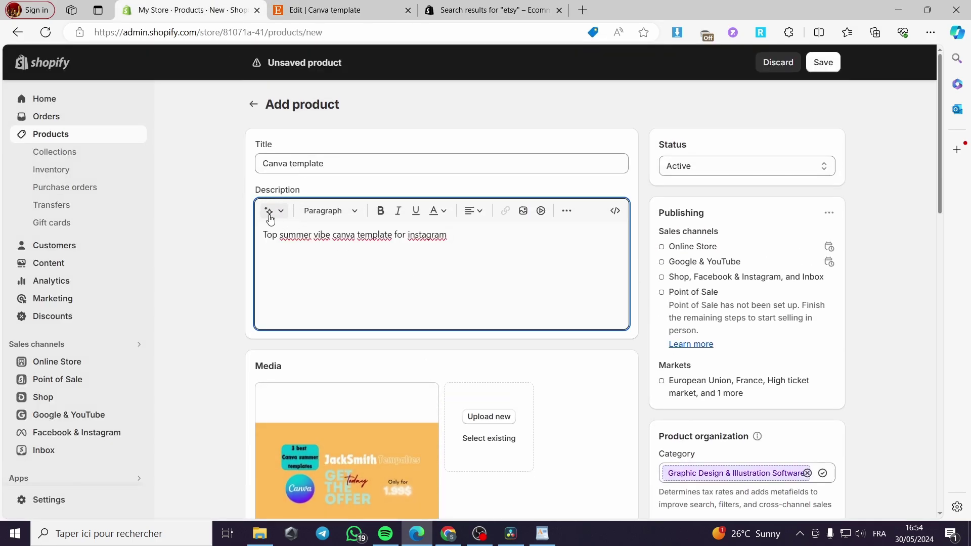
Check the Etsy price and set the Shopify product price to 1.99.
scroll(273, 258, down, 2)
scroll(287, 260, down, 3)
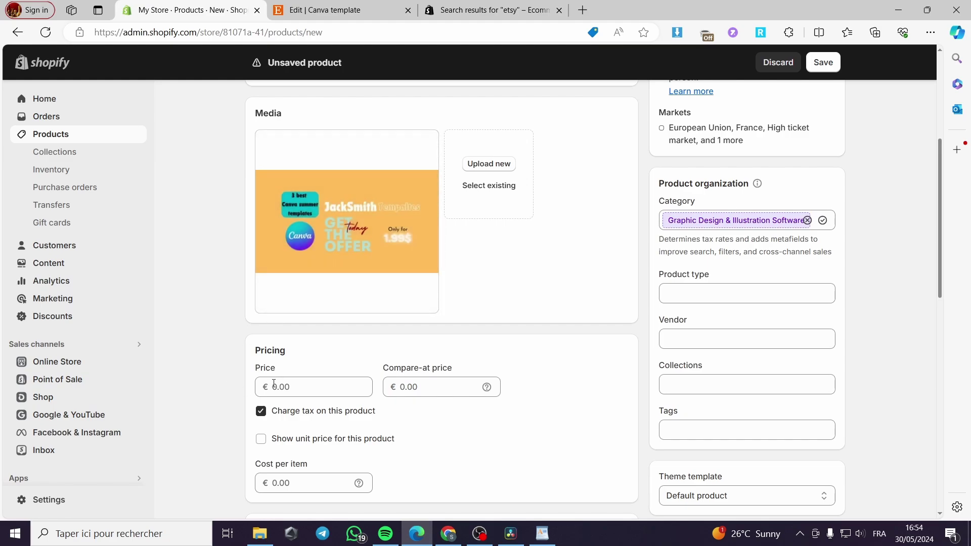
click(313, 387)
key(ctrl+Tab)
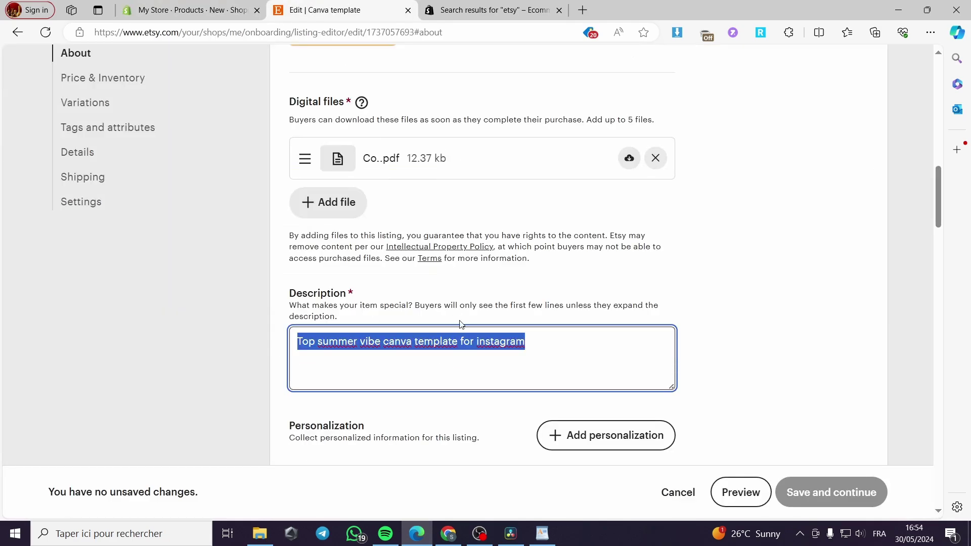
scroll(459, 322, down, 4)
scroll(459, 322, down, 1)
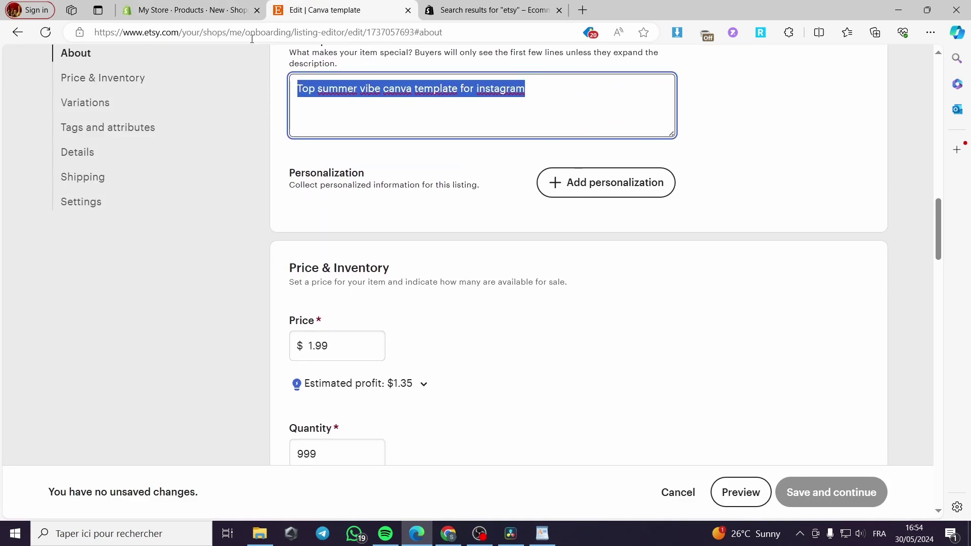
key(ctrl+shift+Tab)
text(1)
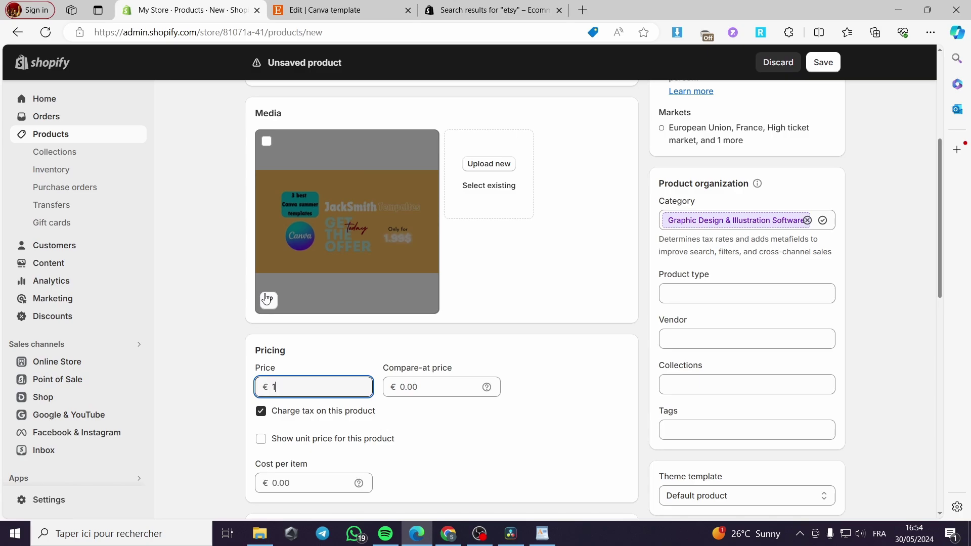
text(.99)
click(241, 392)
Turn off Track quantity for the digital product.
scroll(339, 370, down, 4)
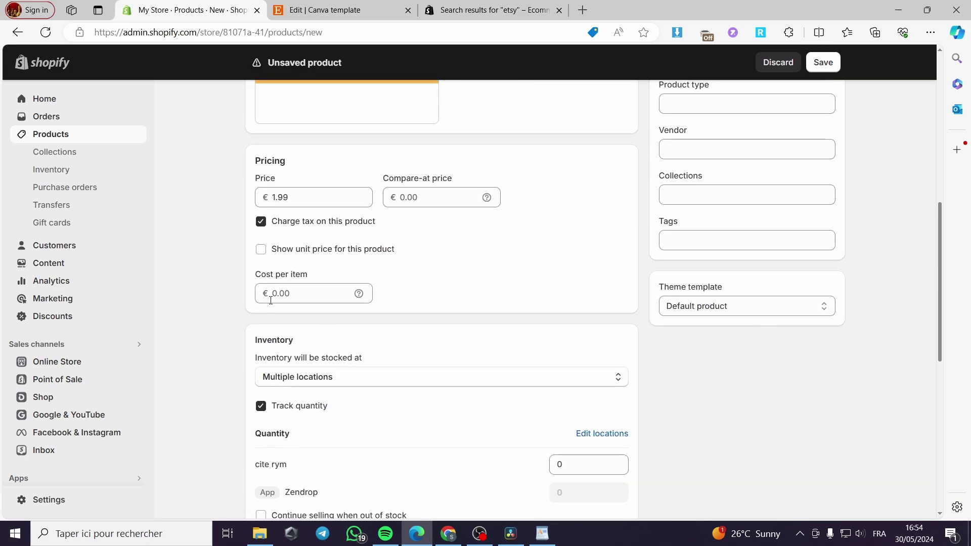
click(299, 405)
click(262, 408)
click(262, 409)
scroll(321, 423, down, 1)
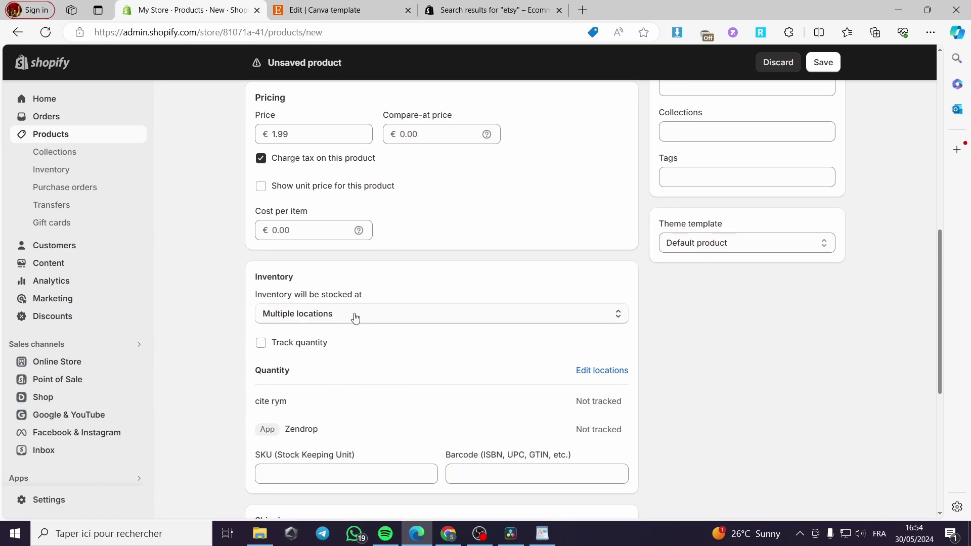
scroll(377, 325, down, 2)
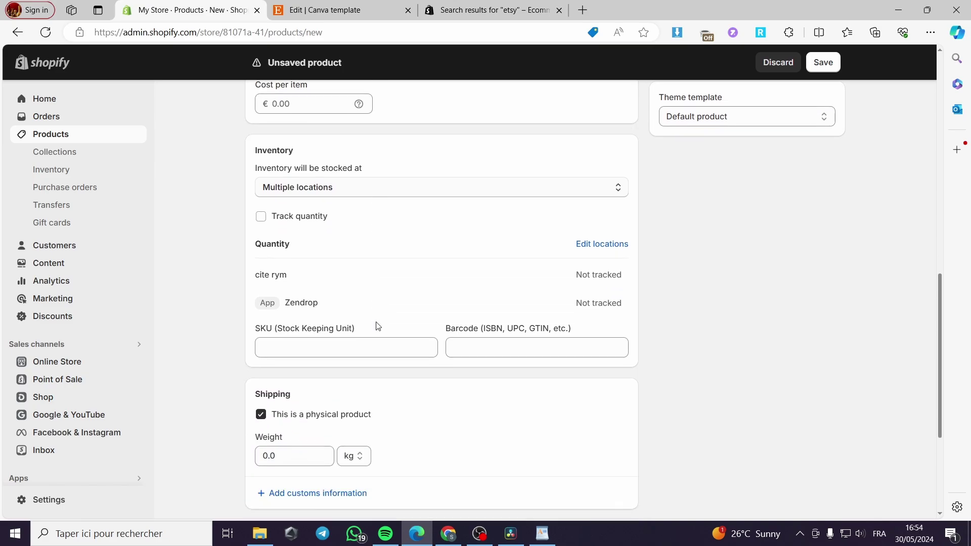
scroll(293, 392, down, 3)
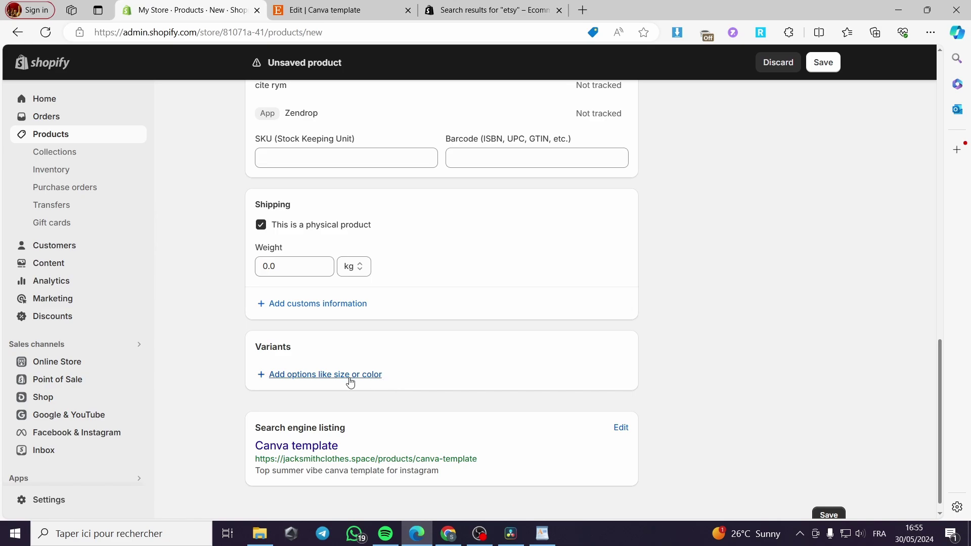
scroll(350, 383, up, 15)
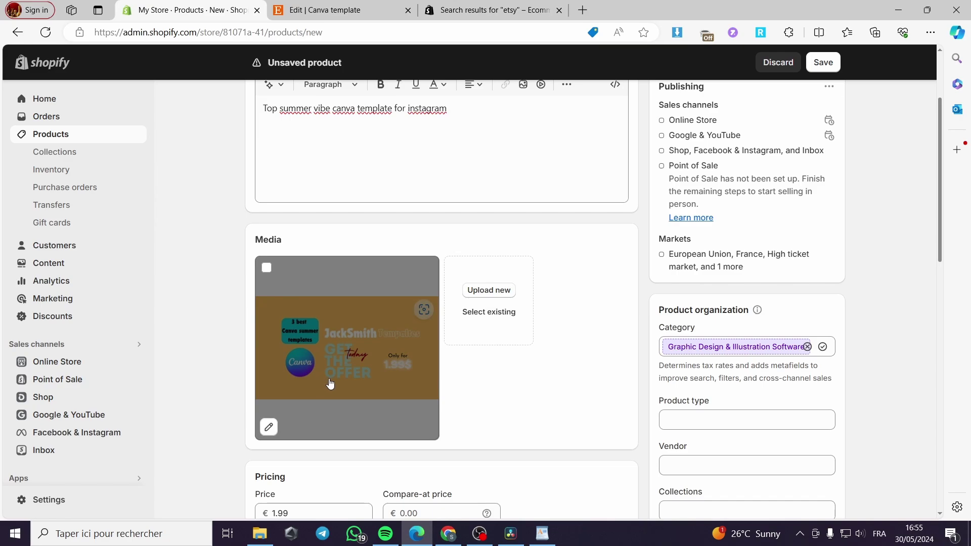
scroll(329, 384, up, 3)
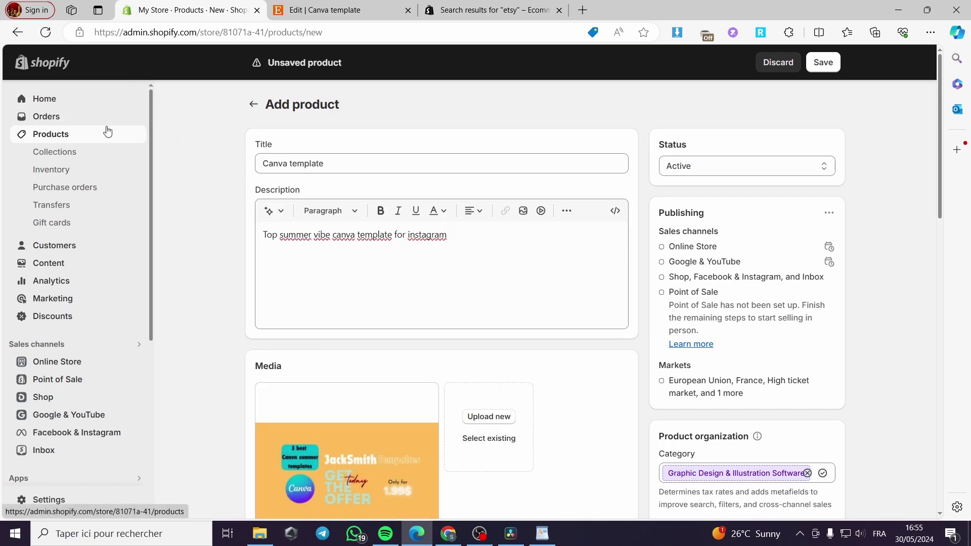
Leave the product page without saving, then search 'etsy' in the Shopify App Store.
click(69, 100)
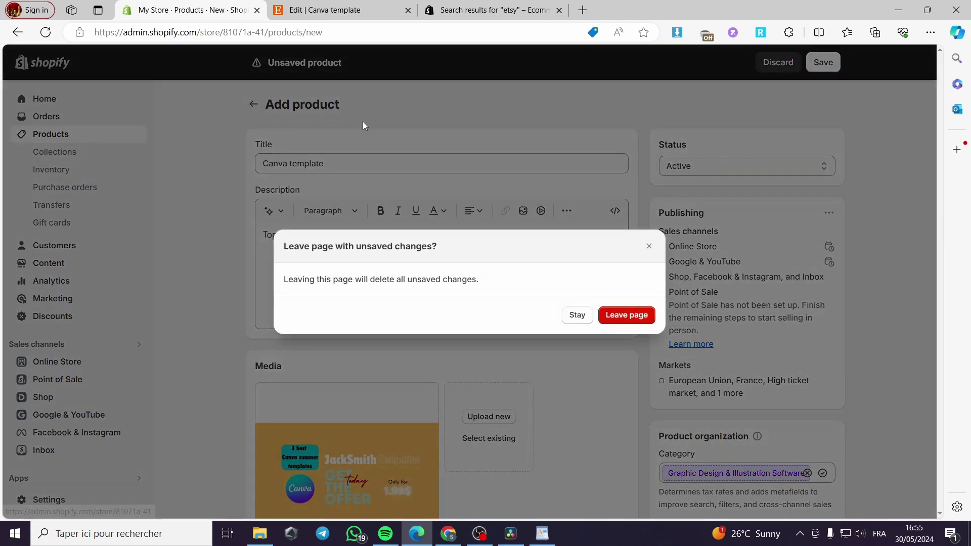
click(607, 324)
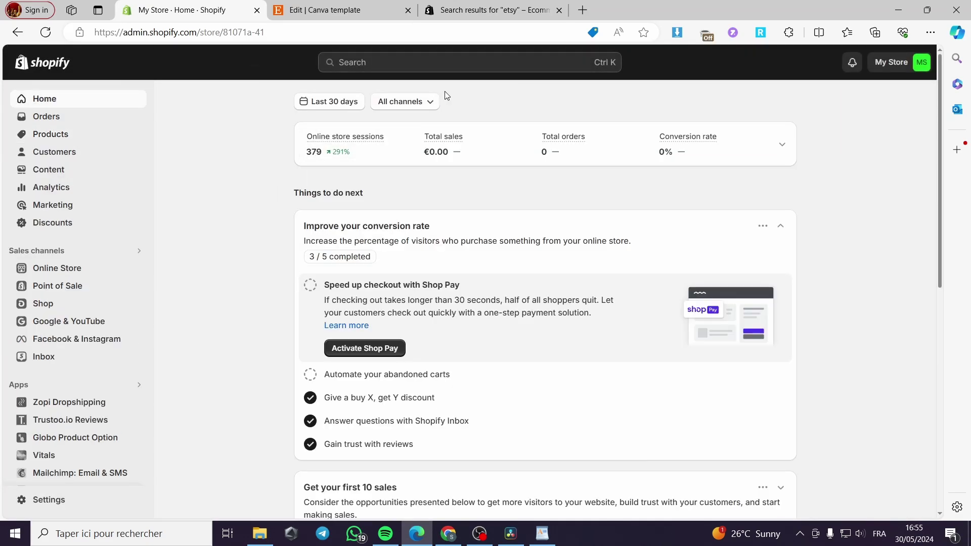
click(368, 62)
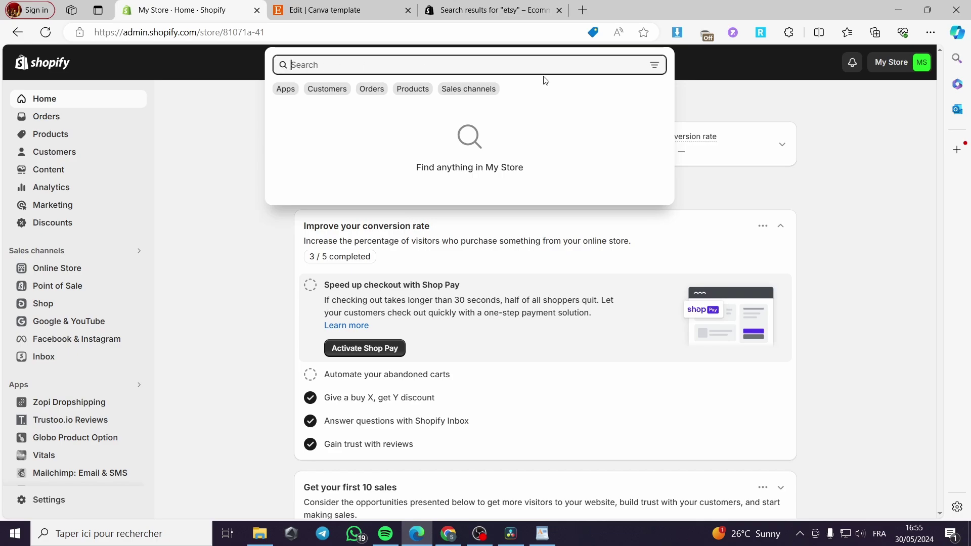
text(etsy)
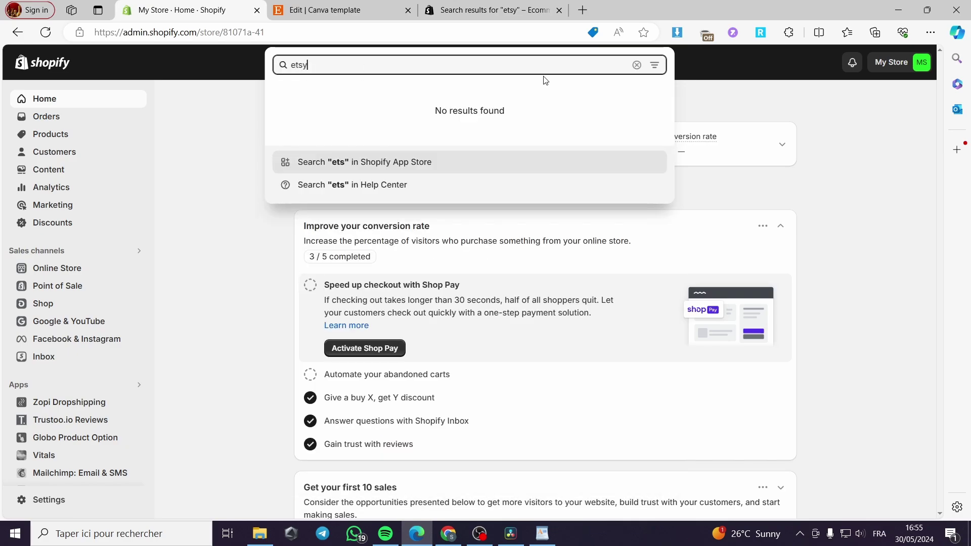
click(351, 183)
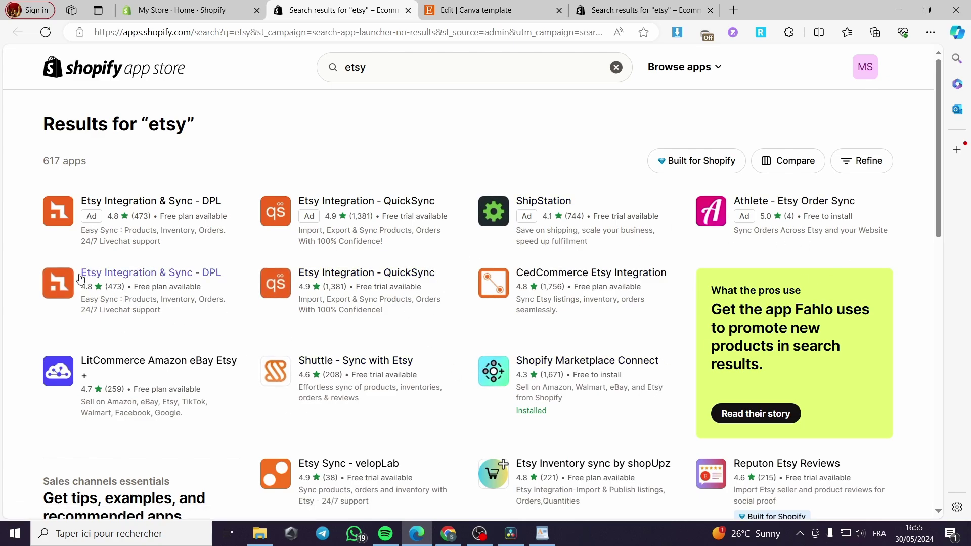
Open the Etsy Integration & Sync - DPL listing, start its install, and close the leftover listing tab.
click(160, 278)
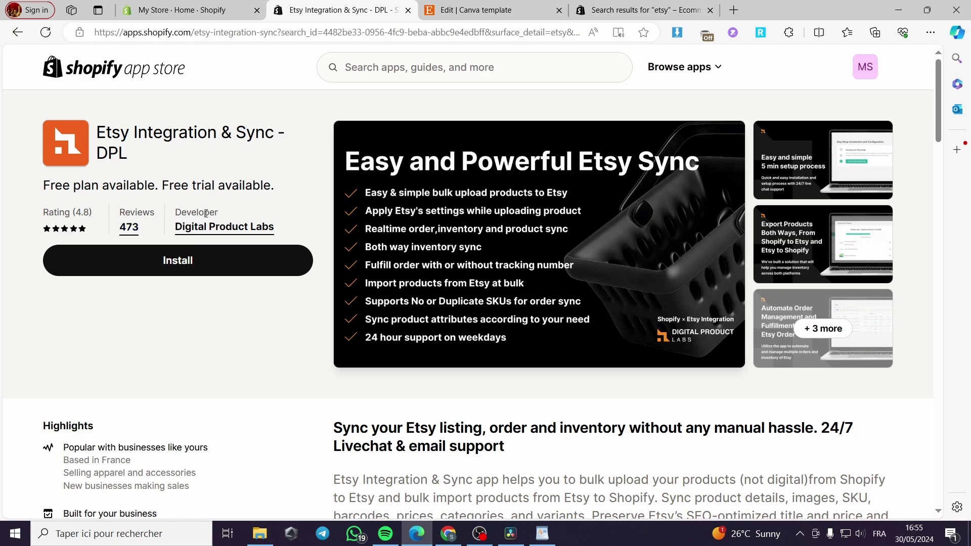
drag(161, 190, 277, 186)
click(277, 206)
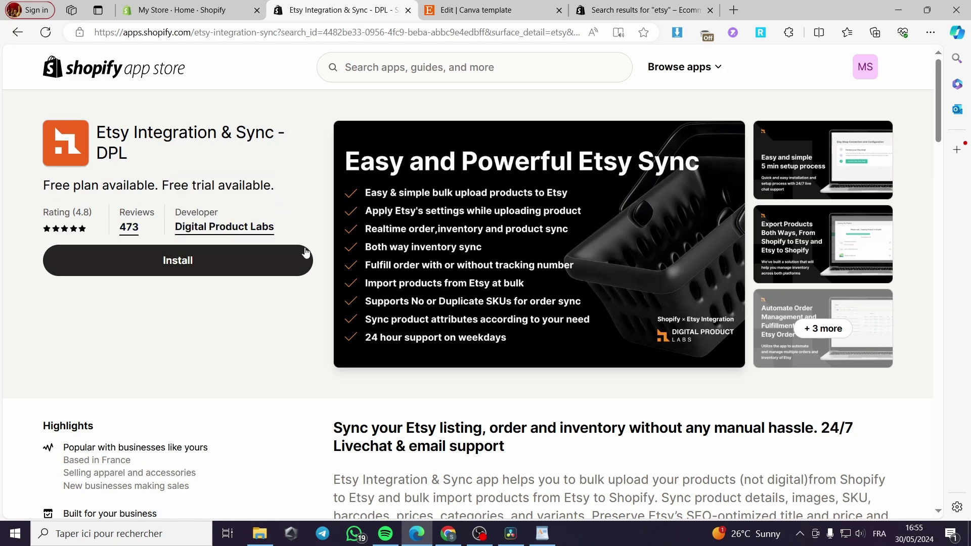
click(196, 259)
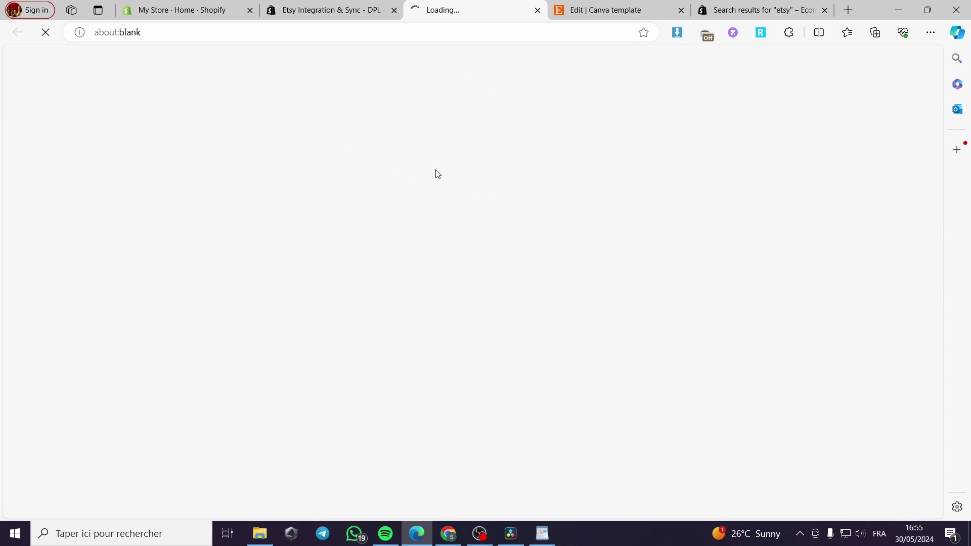
click(356, 9)
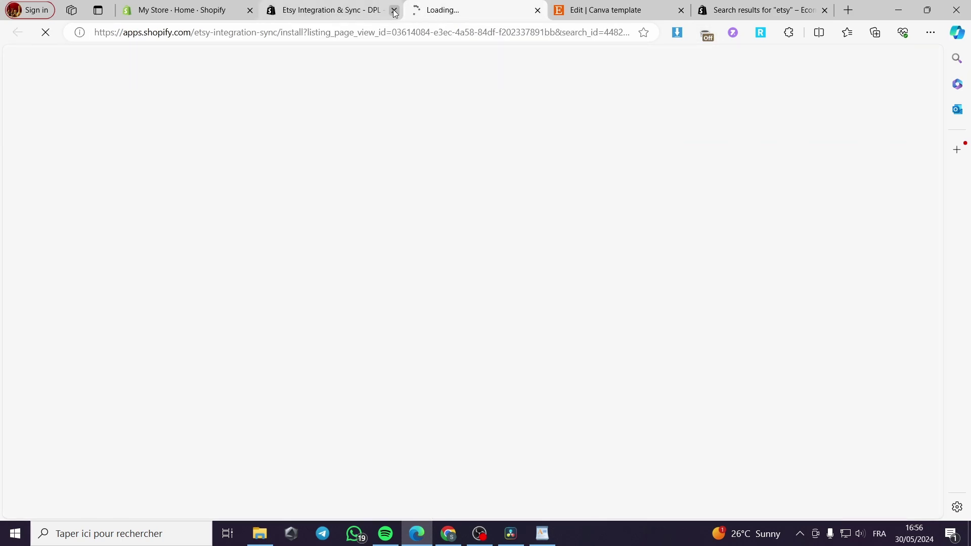
click(395, 11)
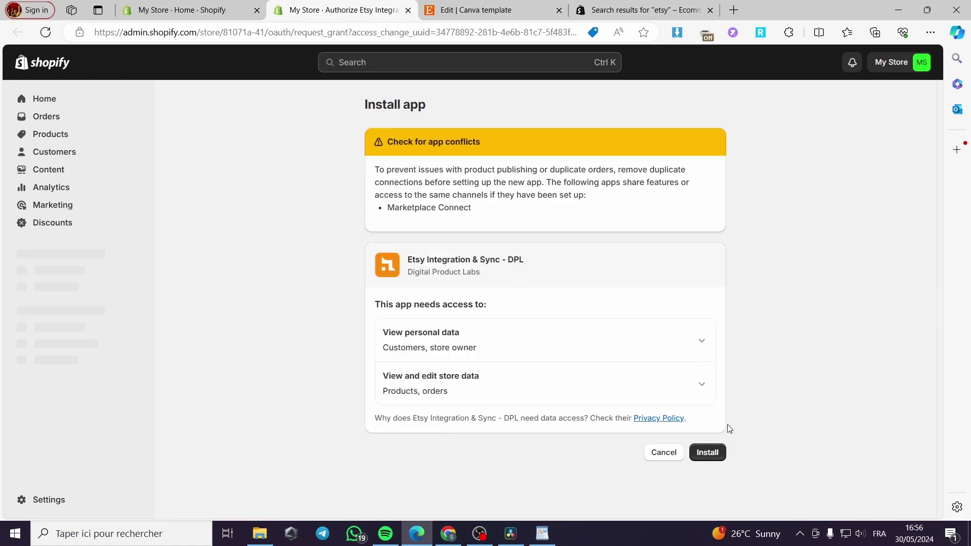
Approve the permissions to install Etsy Integration & Sync - DPL and pin it to the sidebar.
click(707, 452)
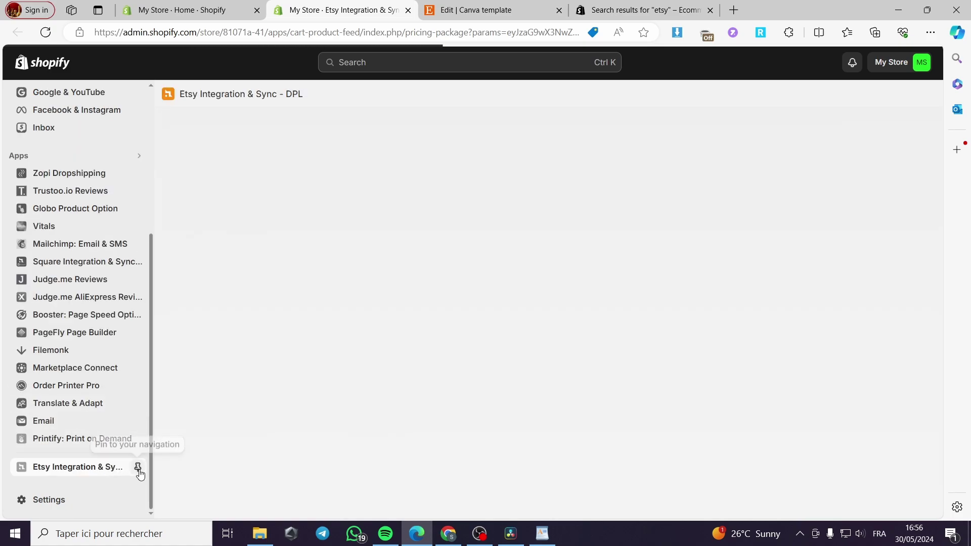
click(138, 468)
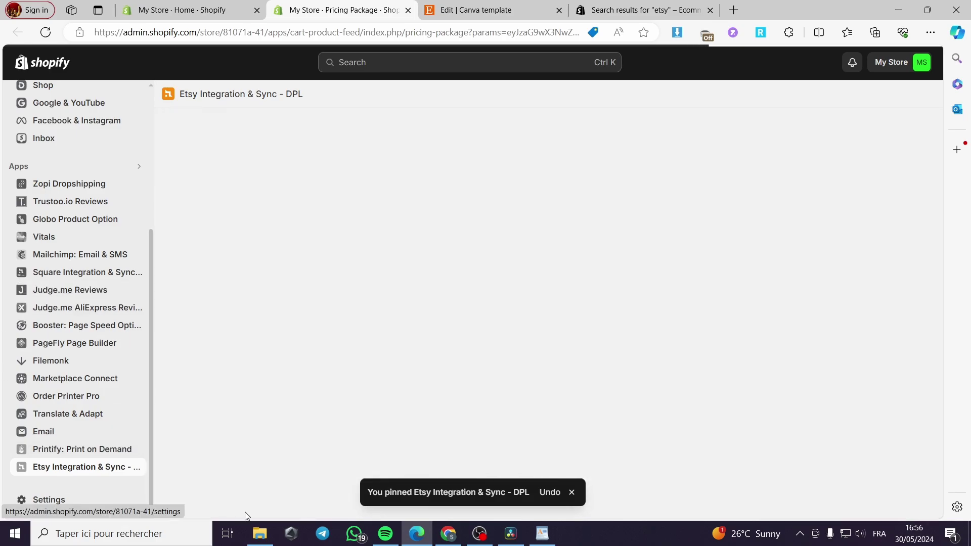
Pick Choose Plan under the Free plan on the Pricing Package page.
scroll(561, 365, down, 2)
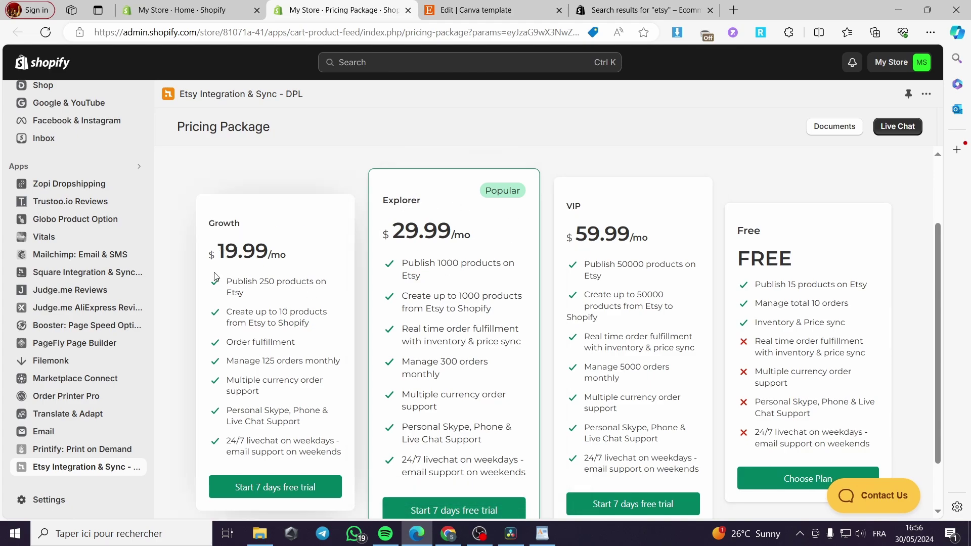
scroll(237, 289, down, 2)
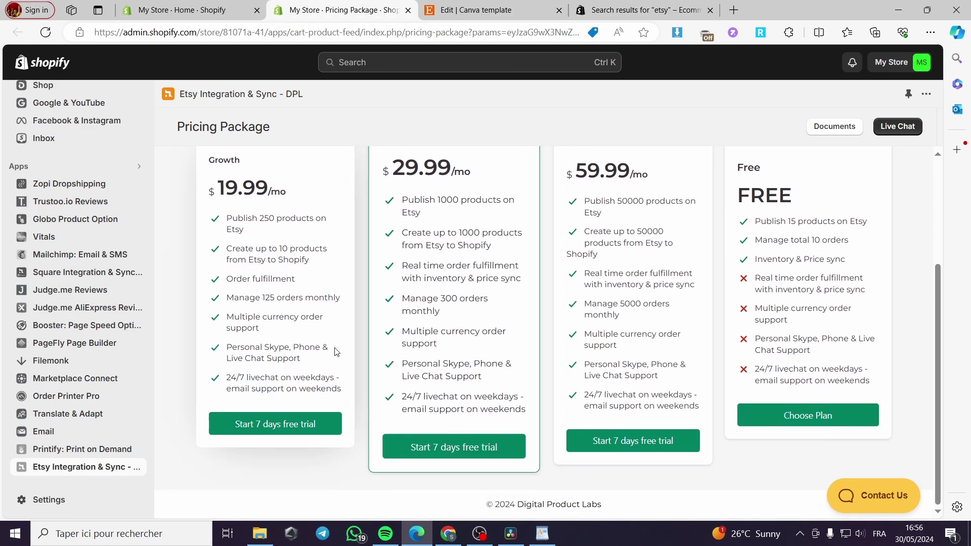
scroll(489, 318, up, 3)
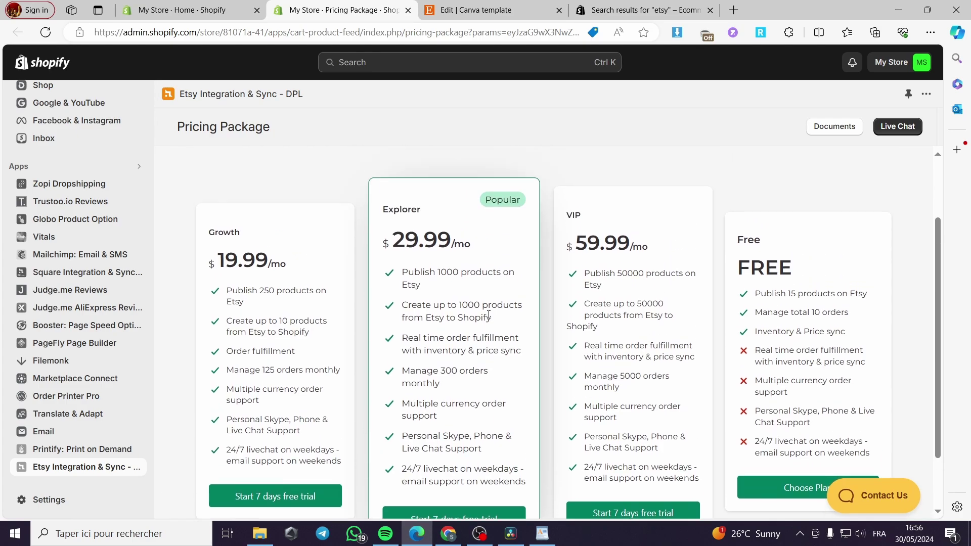
scroll(575, 328, down, 3)
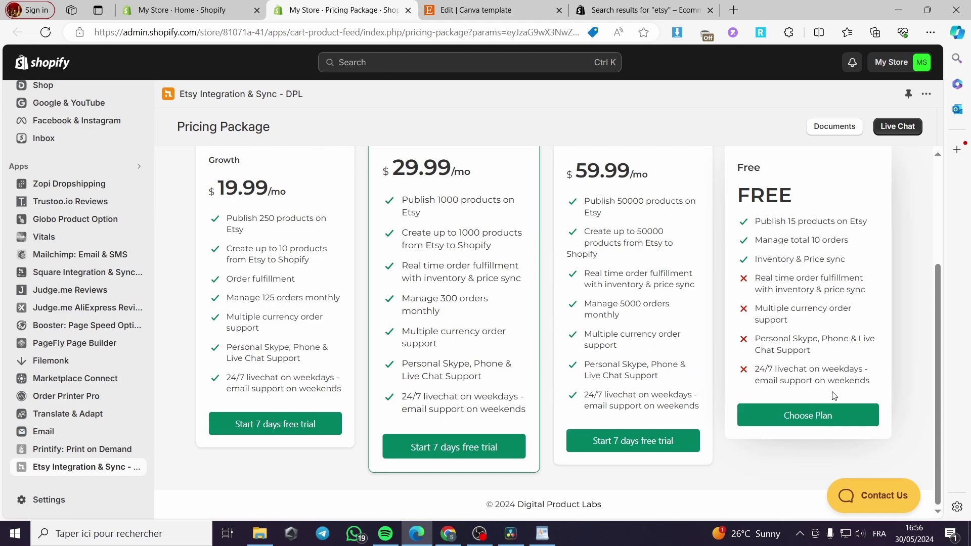
click(836, 423)
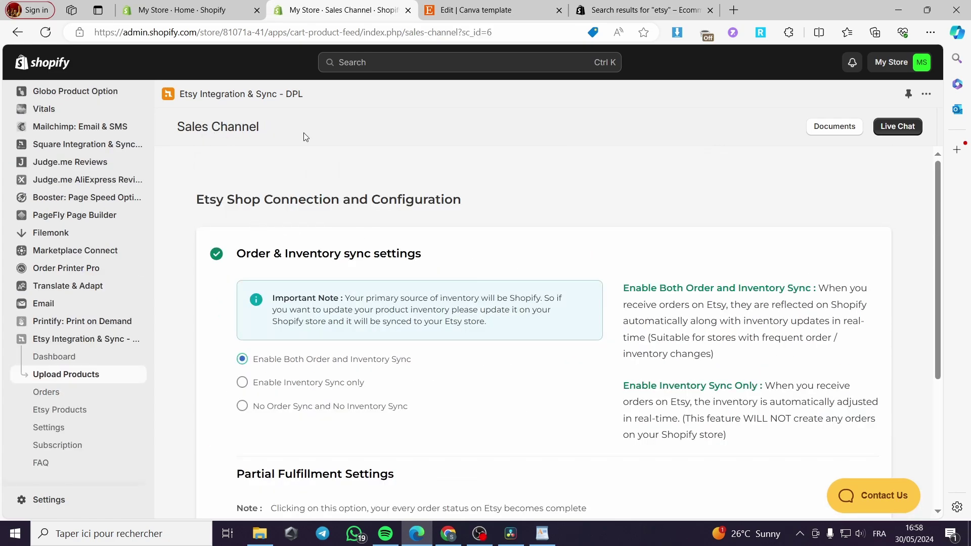
Keep 'Enable Both Order and Inventory Sync' selected and continue to the next setup step.
scroll(334, 162, down, 3)
scroll(304, 261, up, 3)
scroll(412, 263, down, 3)
scroll(327, 258, up, 2)
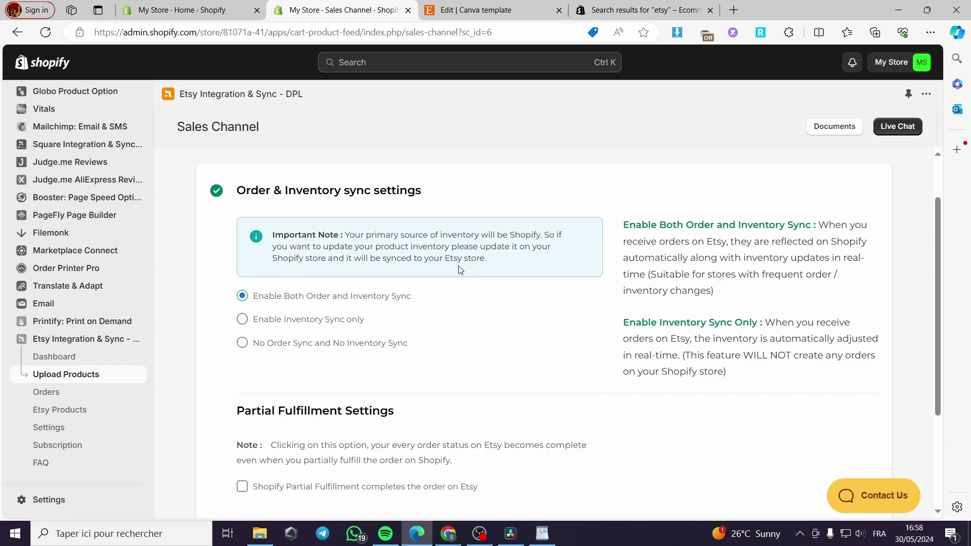
scroll(362, 257, down, 2)
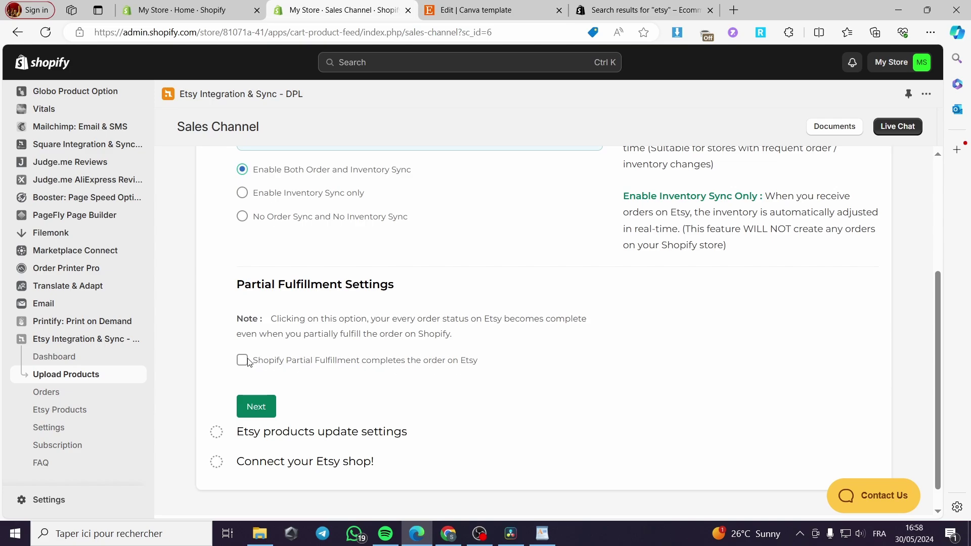
scroll(253, 384, down, 1)
click(256, 384)
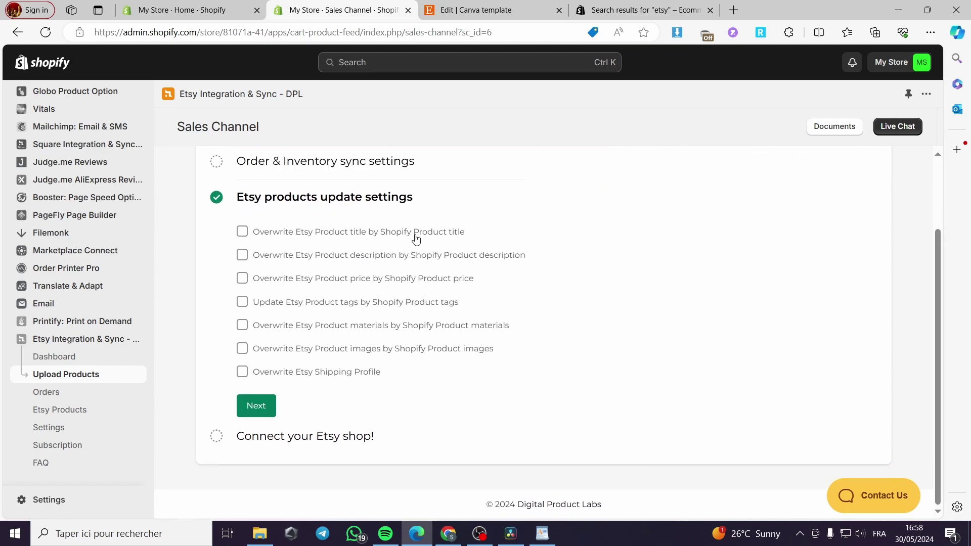
Let Shopify title, description, price, tags and images overwrite Etsy, then continue.
click(242, 232)
click(242, 256)
click(242, 278)
click(242, 302)
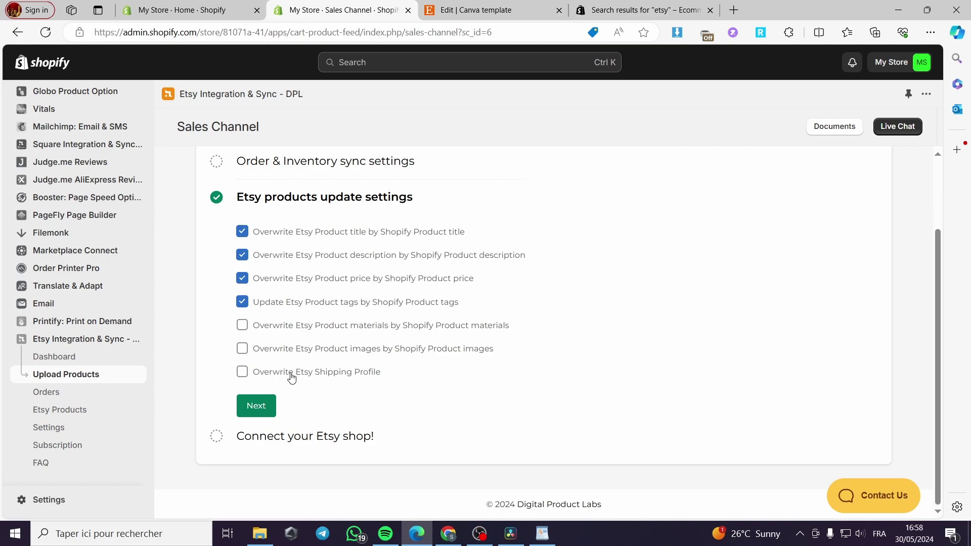
click(241, 349)
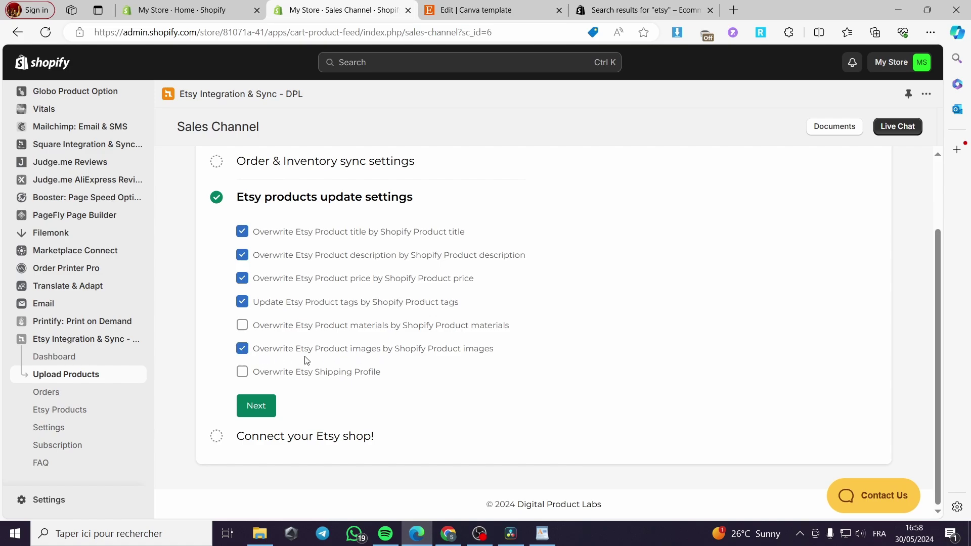
click(263, 413)
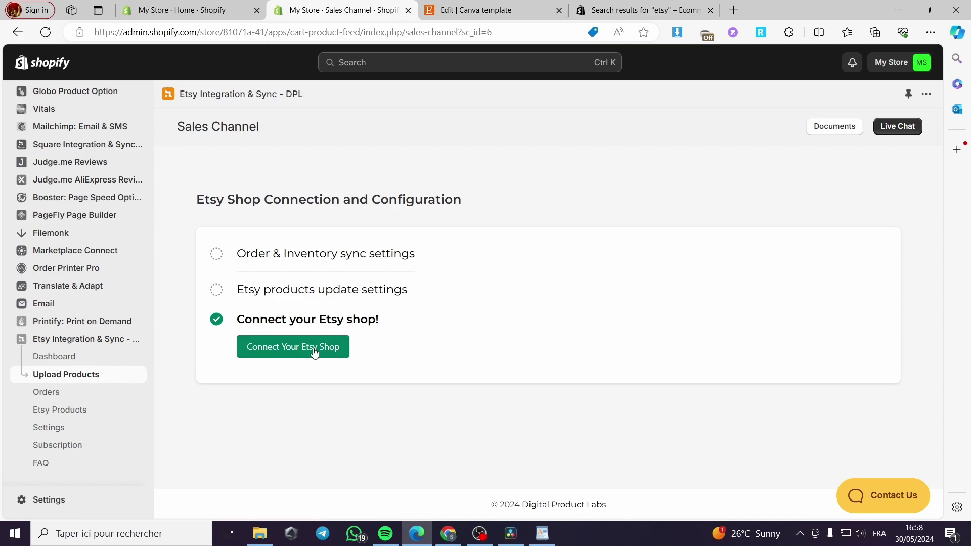
Connect the Etsy shop and grant ExportFeed access to the Etsy account.
click(258, 349)
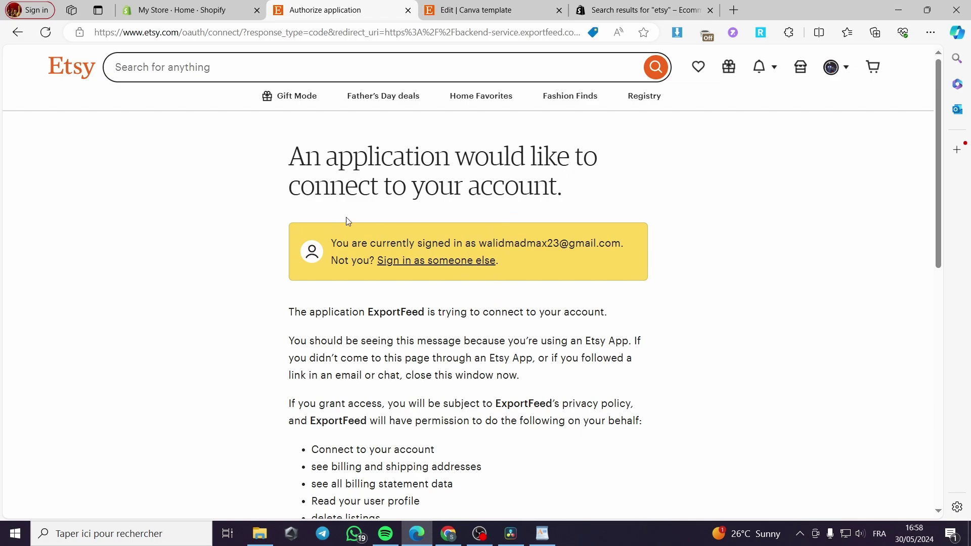
scroll(604, 199, down, 7)
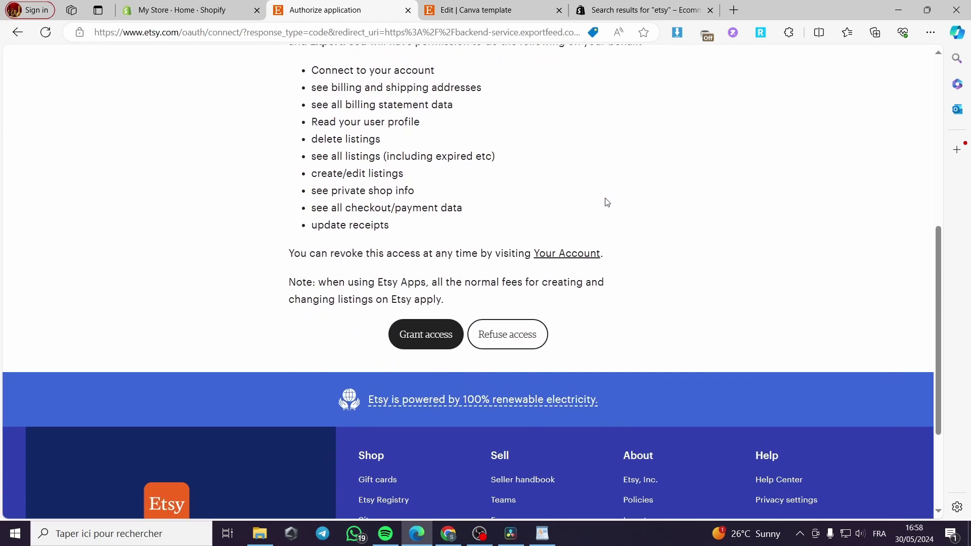
scroll(528, 255, up, 1)
click(427, 400)
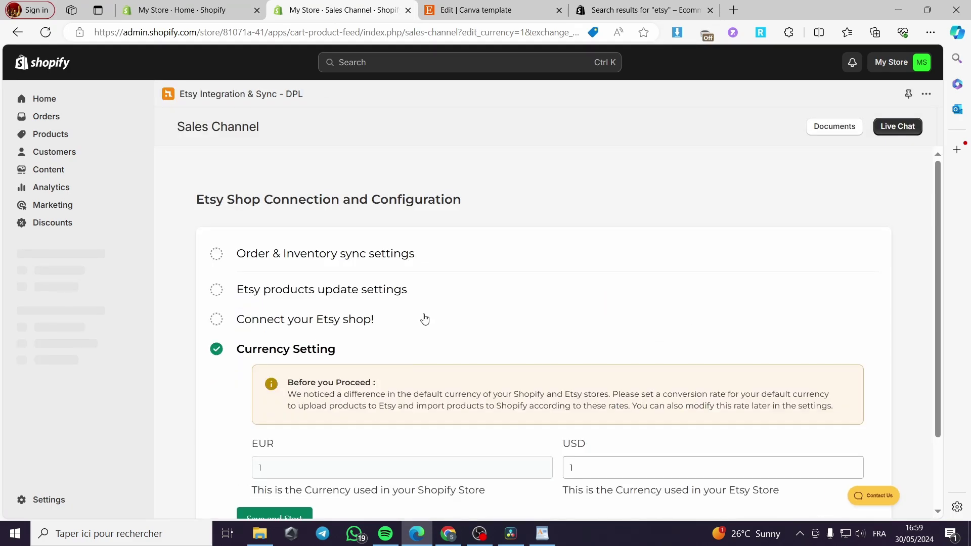
Keep the 1 EUR to 1 USD conversion rate and save it to start syncing.
scroll(428, 320, down, 1)
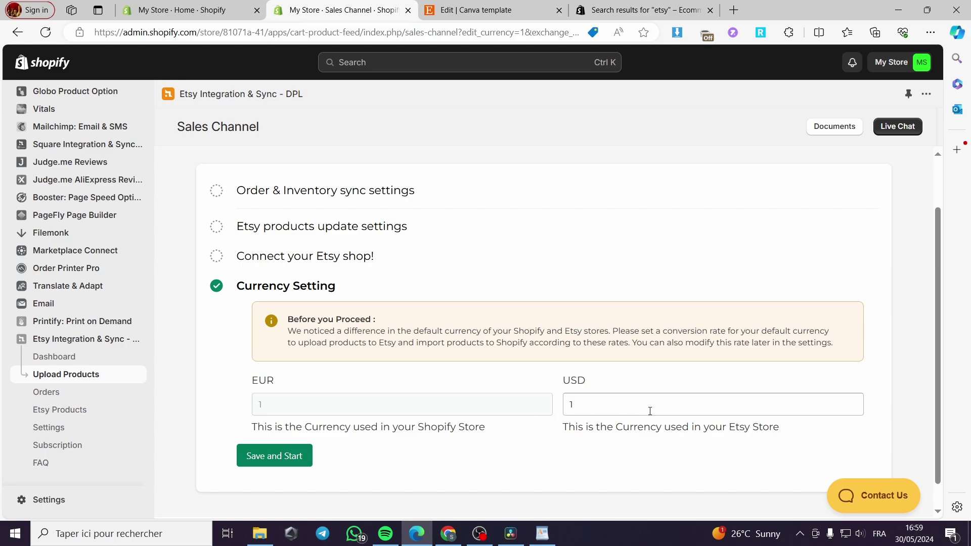
click(273, 456)
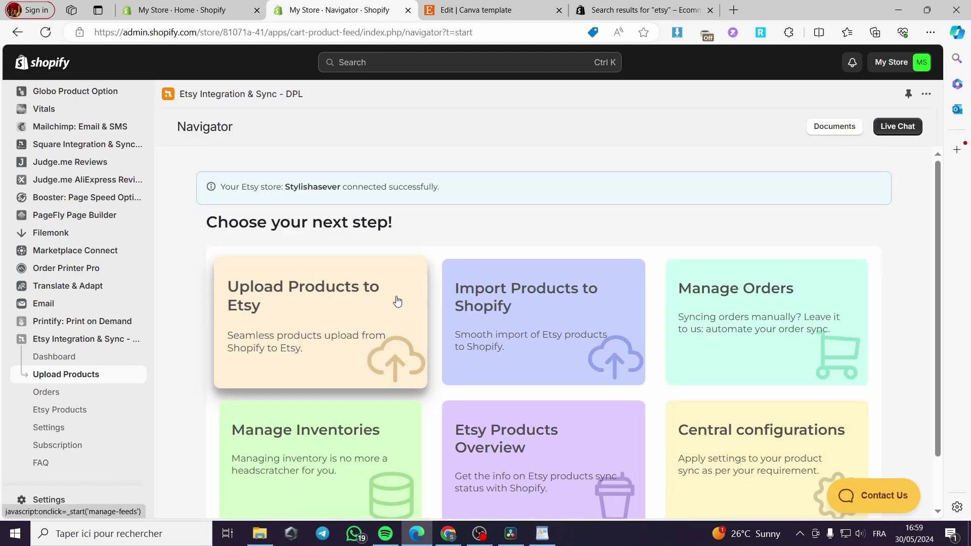
Import the Canva template listing from Etsy Products into Shopify and close the import summary.
click(586, 304)
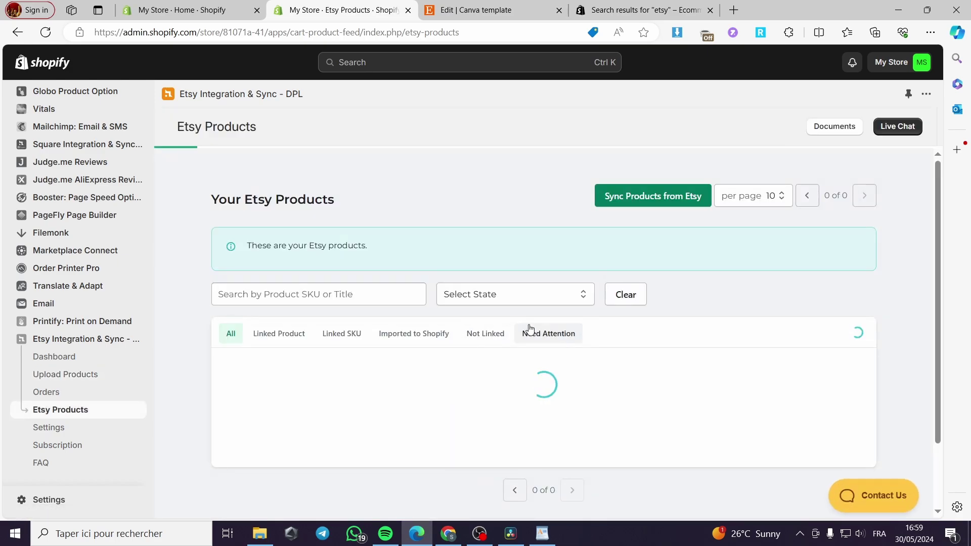
scroll(419, 375, down, 2)
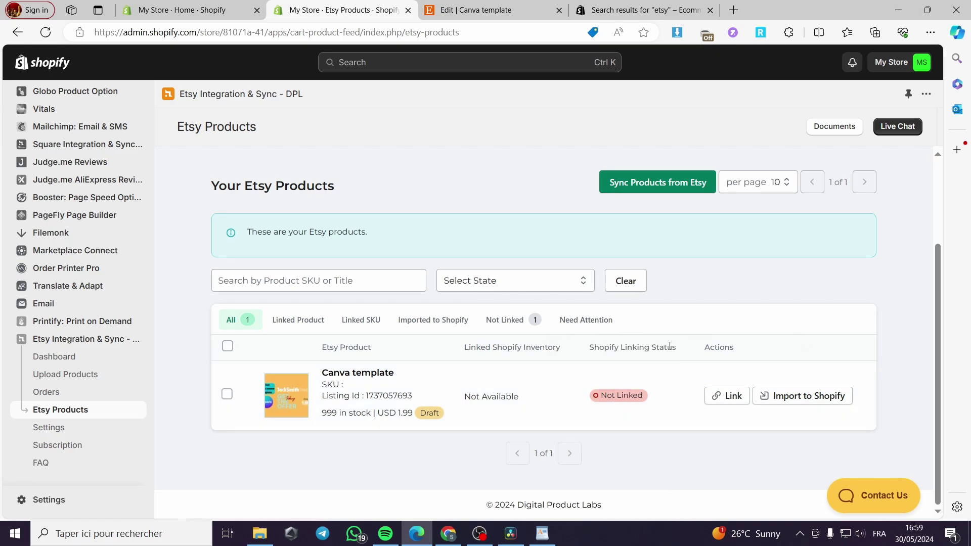
click(226, 394)
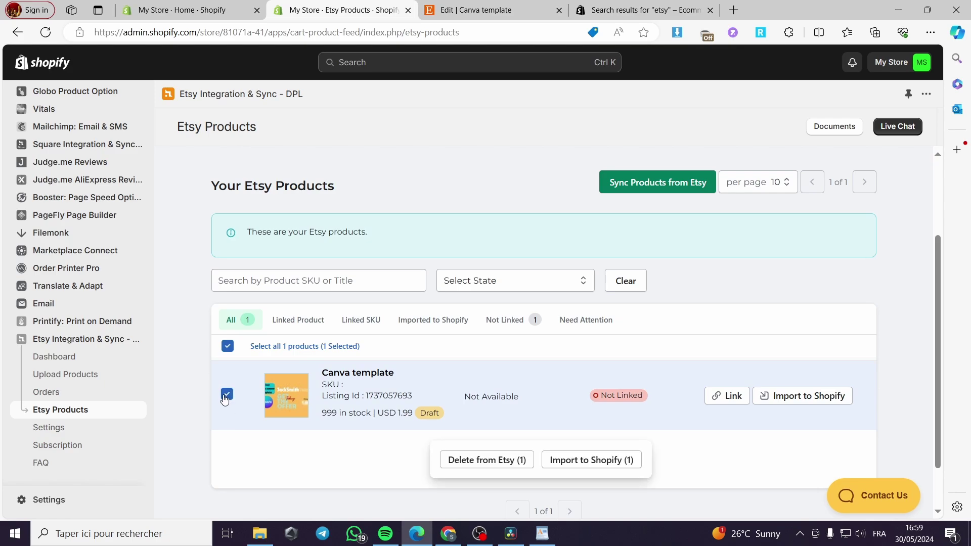
click(593, 461)
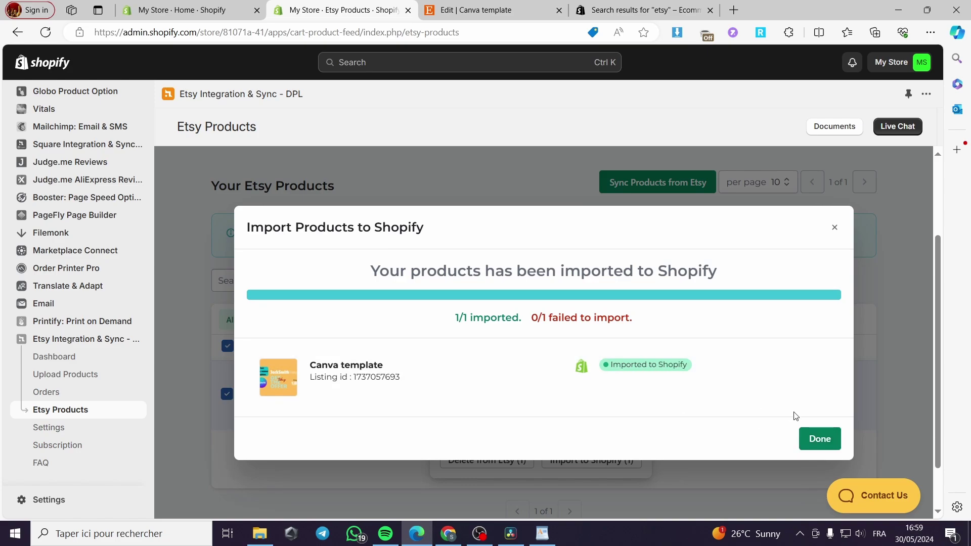
click(816, 440)
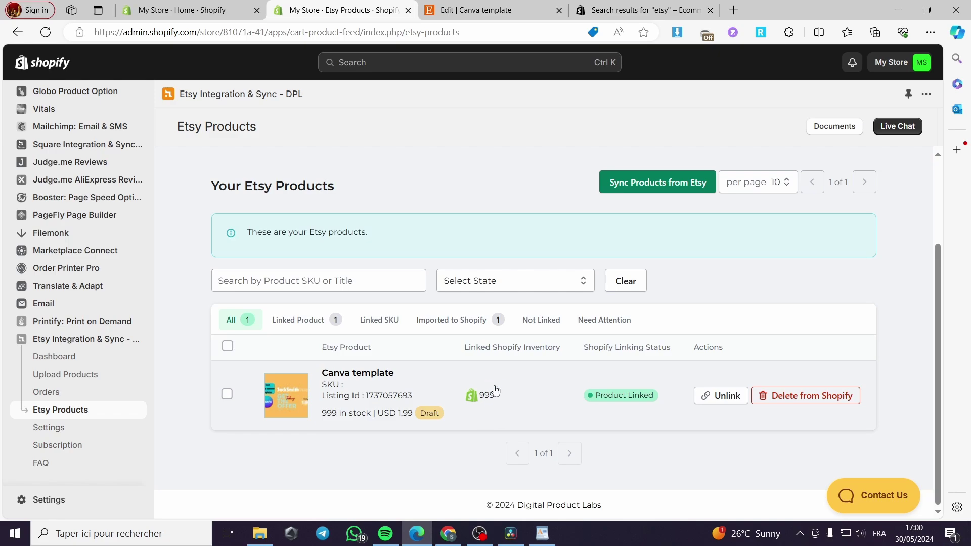
mouse_move(600, 400)
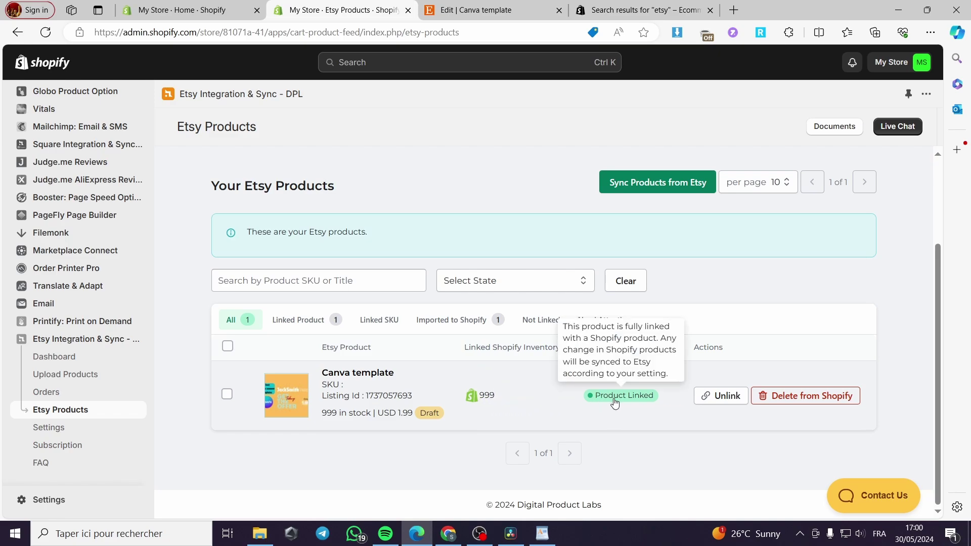
scroll(71, 238, up, 7)
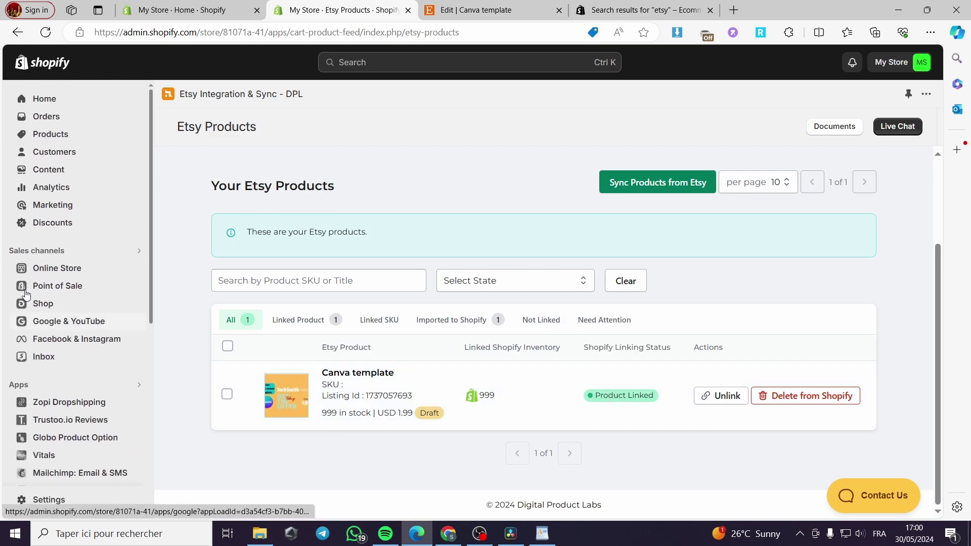
Preview the imported Canva template from Shopify's Products list on the storefront, then close it.
click(40, 138)
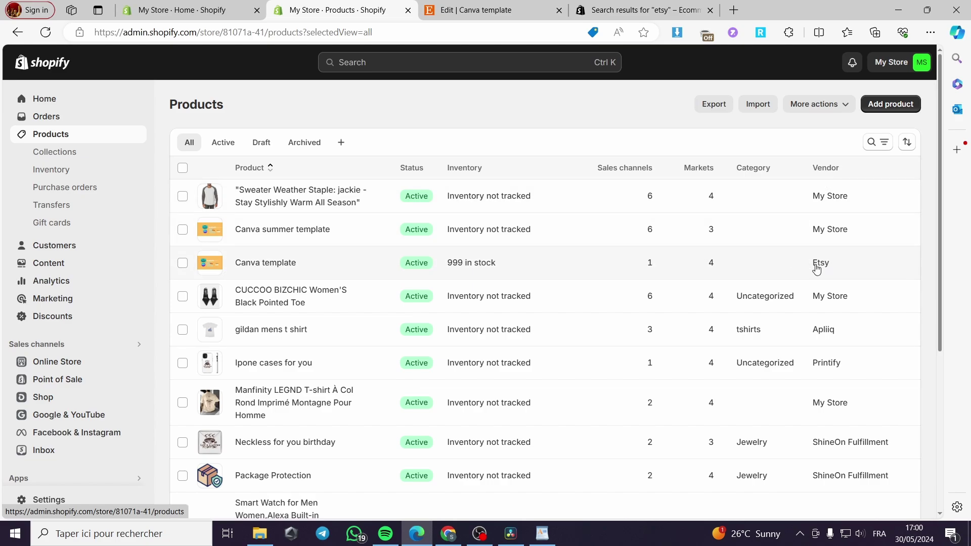
click(312, 263)
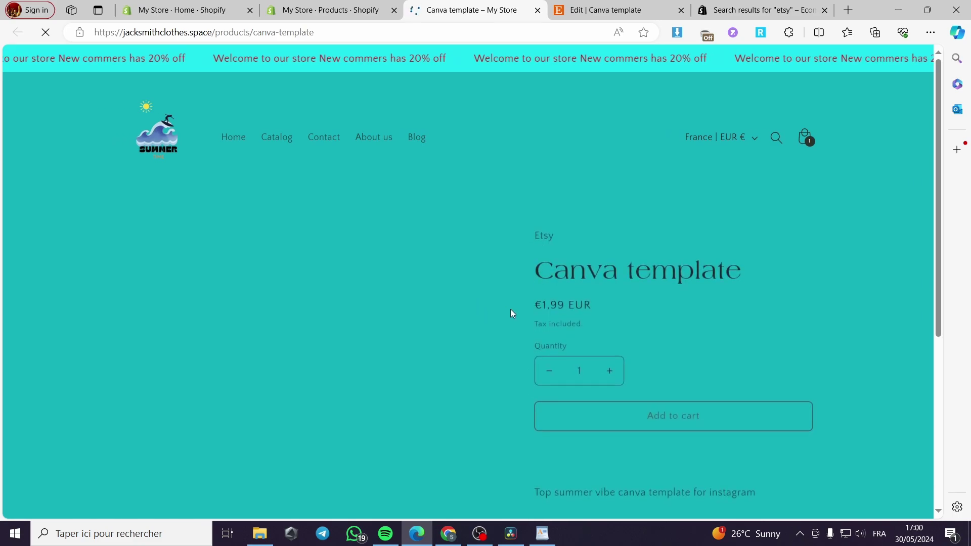
scroll(512, 313, down, 3)
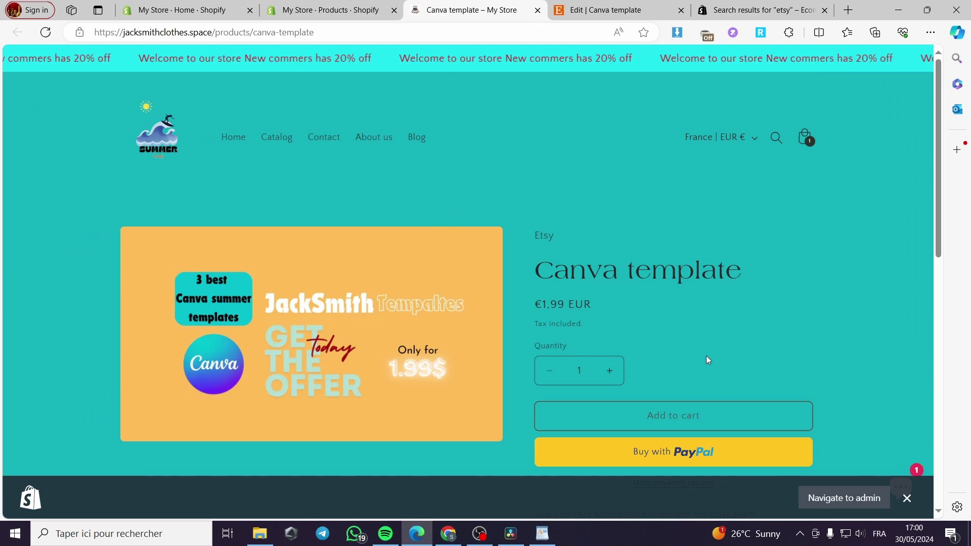
click(538, 10)
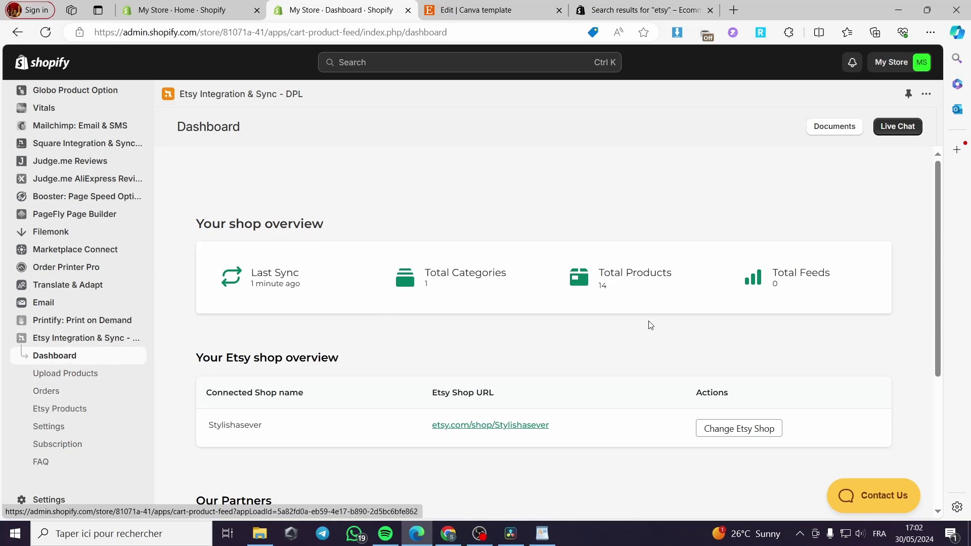
scroll(283, 355, down, 3)
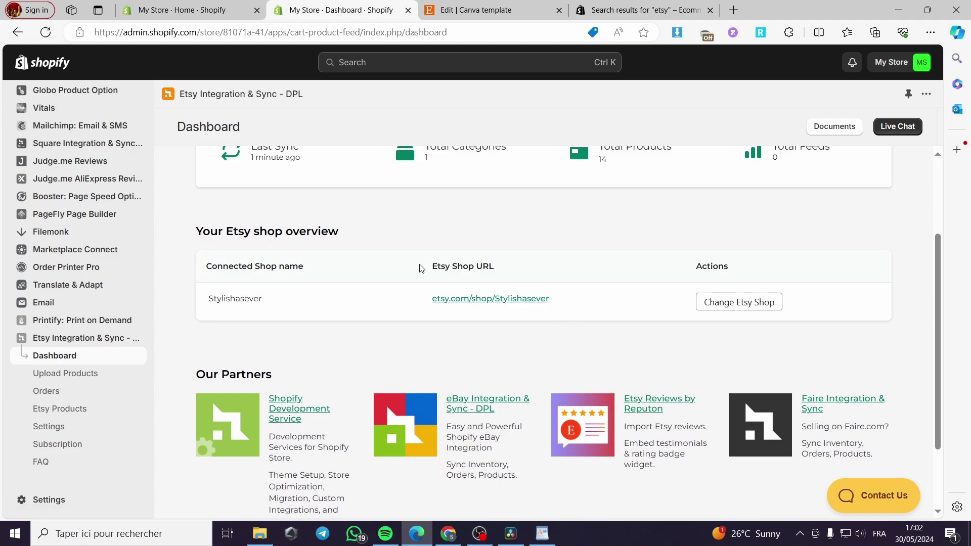
scroll(534, 280, up, 3)
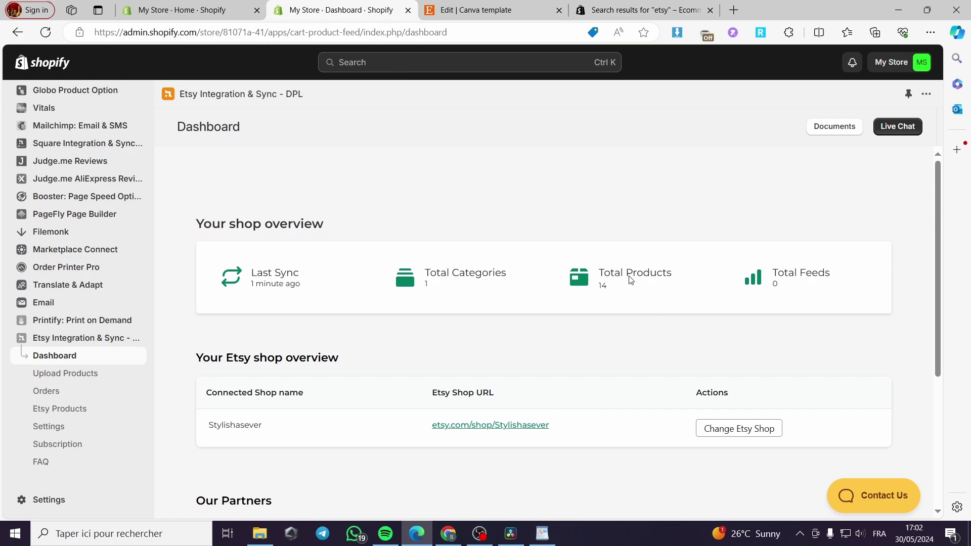
scroll(22, 162, up, 5)
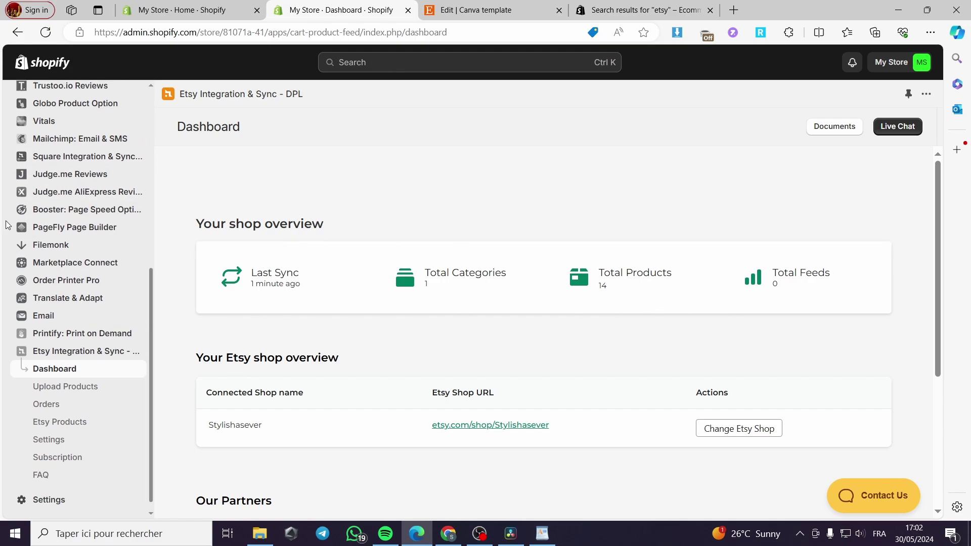
scroll(22, 161, down, 5)
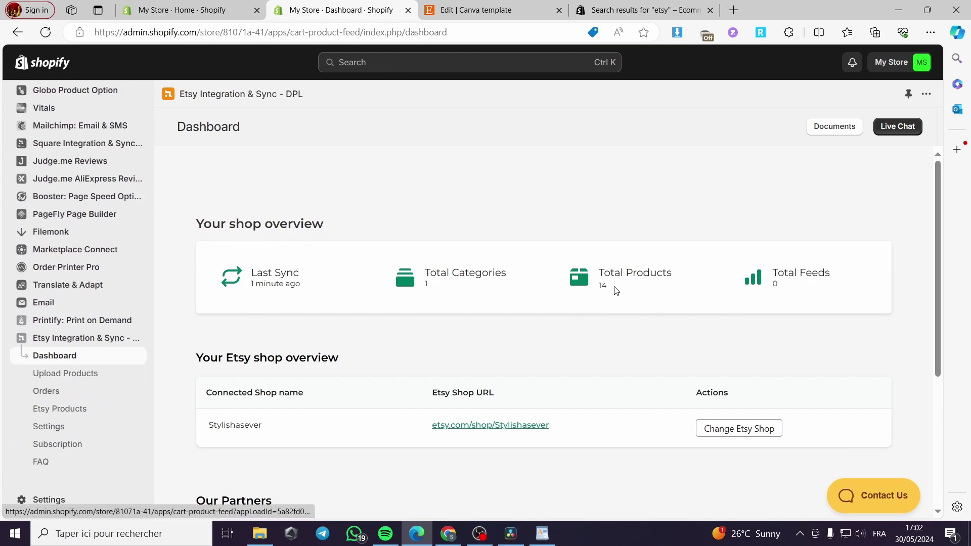
Browse the app's Upload Products page.
click(84, 380)
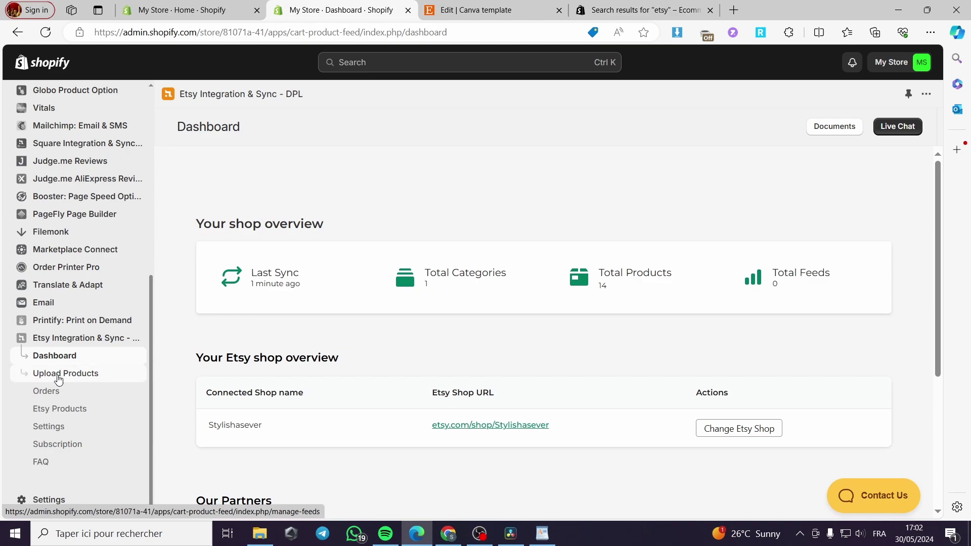
scroll(517, 312, down, 2)
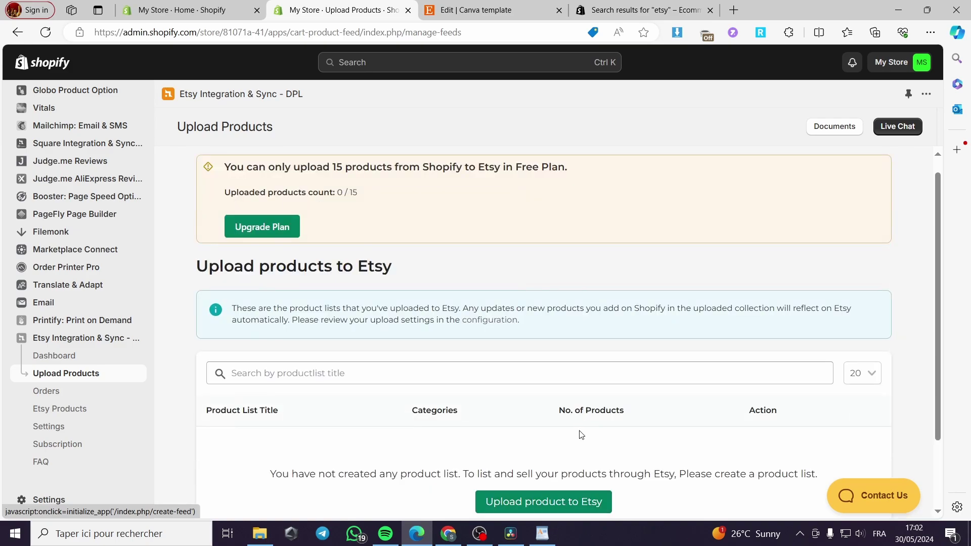
scroll(534, 375, down, 2)
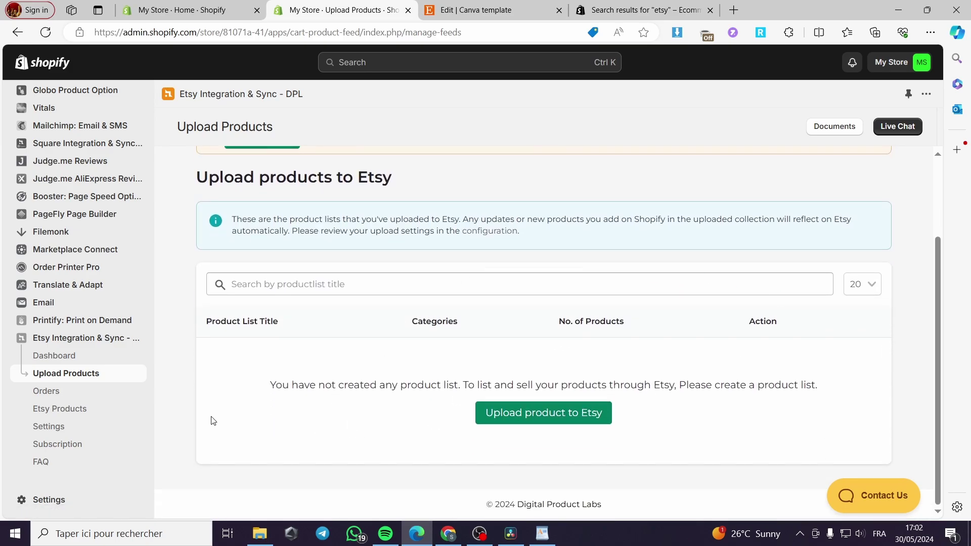
Check the Orders page showing no Etsy orders and 0 of 10 fetches used.
click(74, 393)
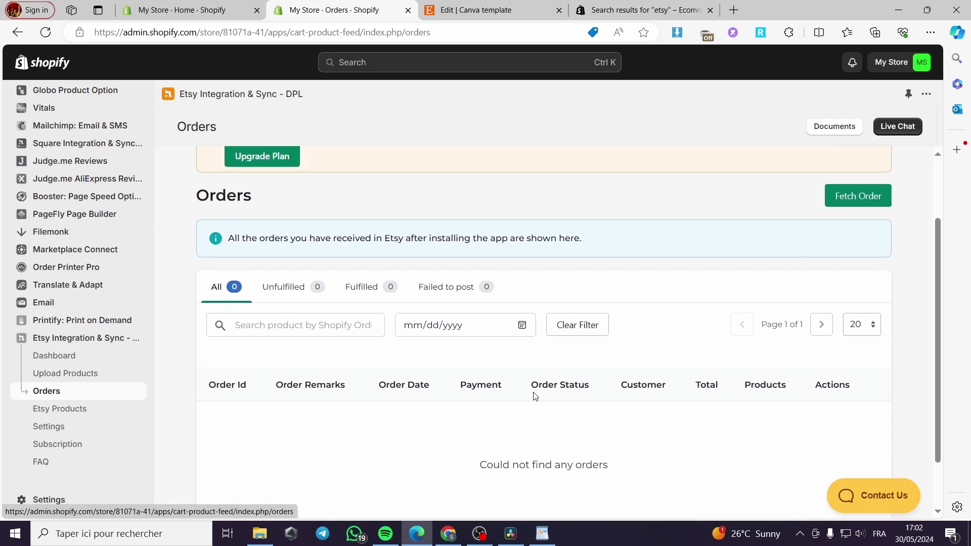
scroll(581, 380, up, 2)
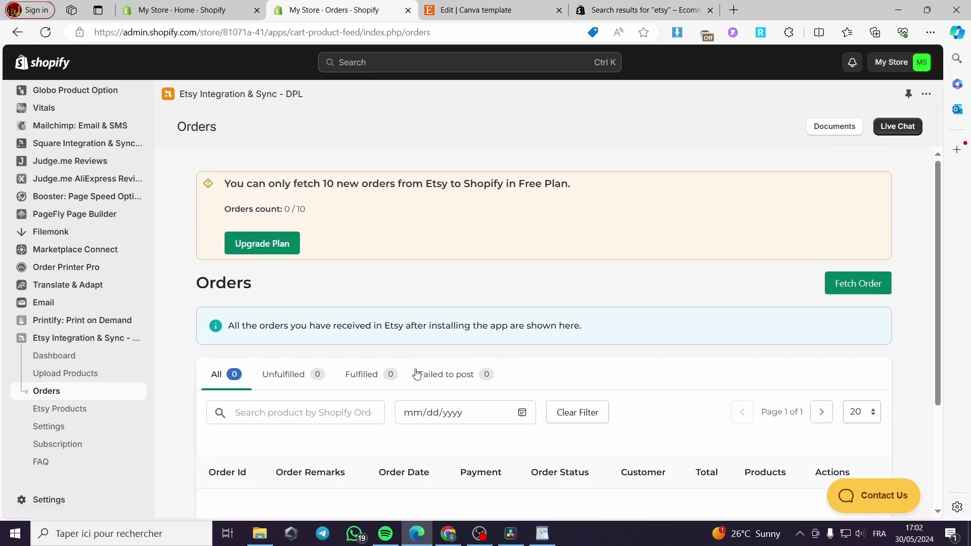
scroll(397, 407, down, 2)
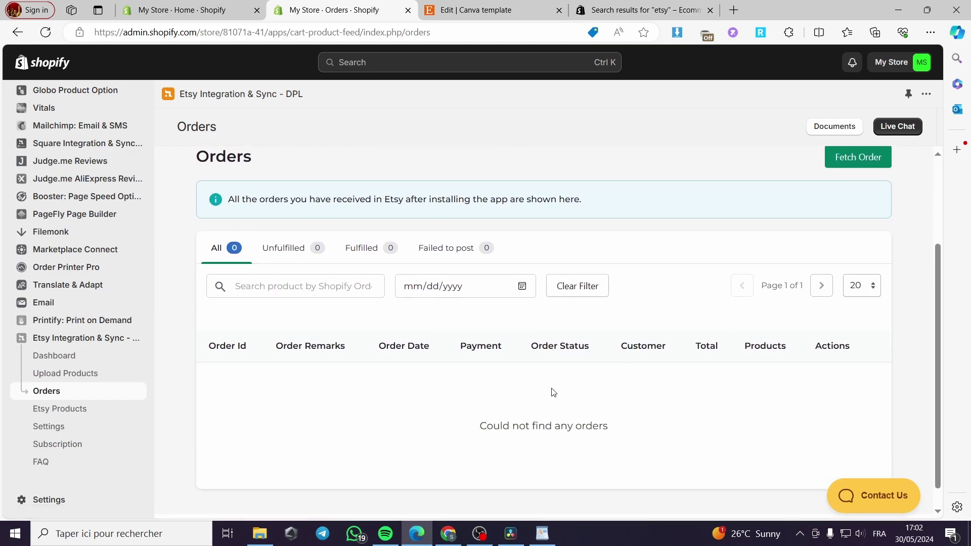
click(77, 413)
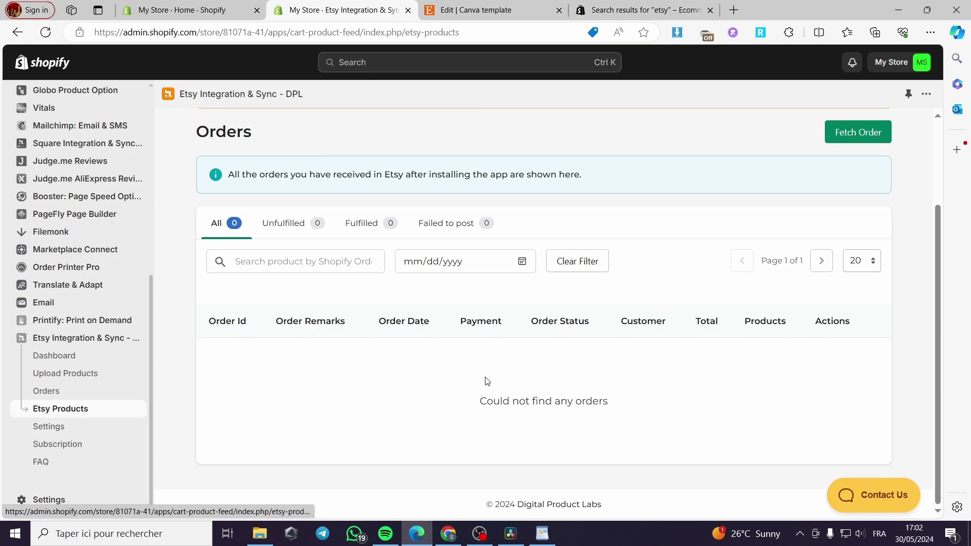
Check the Canva template row on Etsy Products (Product Linked, 999 in stock), ticking then unticking it.
scroll(505, 384, down, 2)
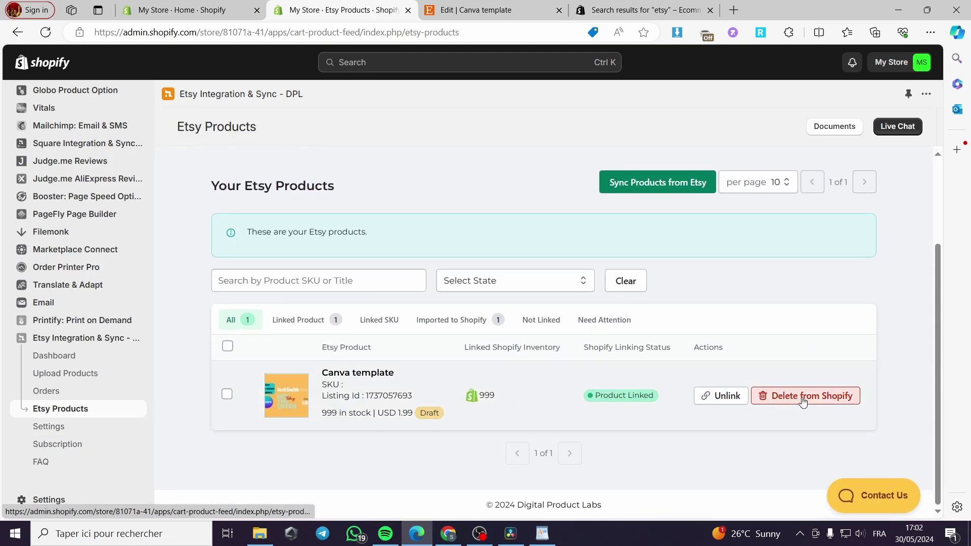
click(228, 394)
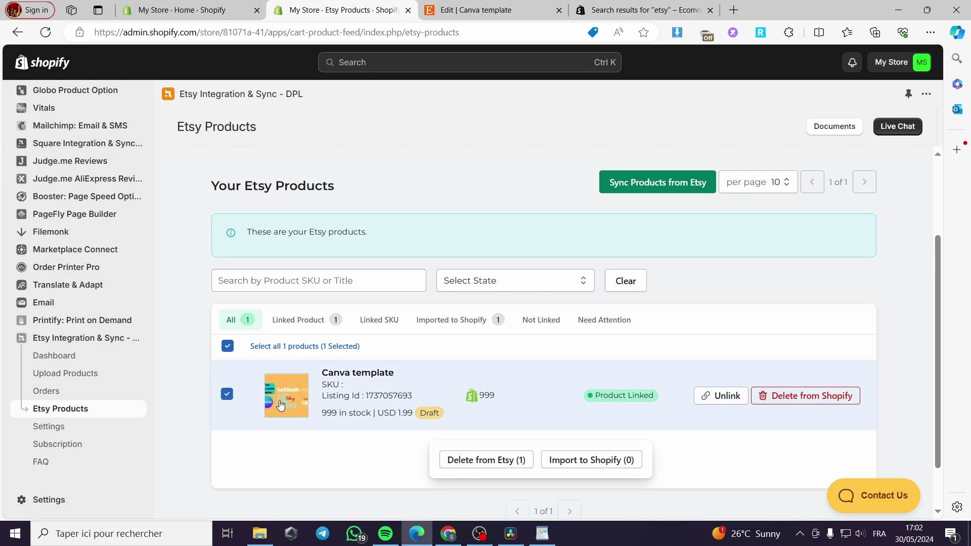
click(226, 395)
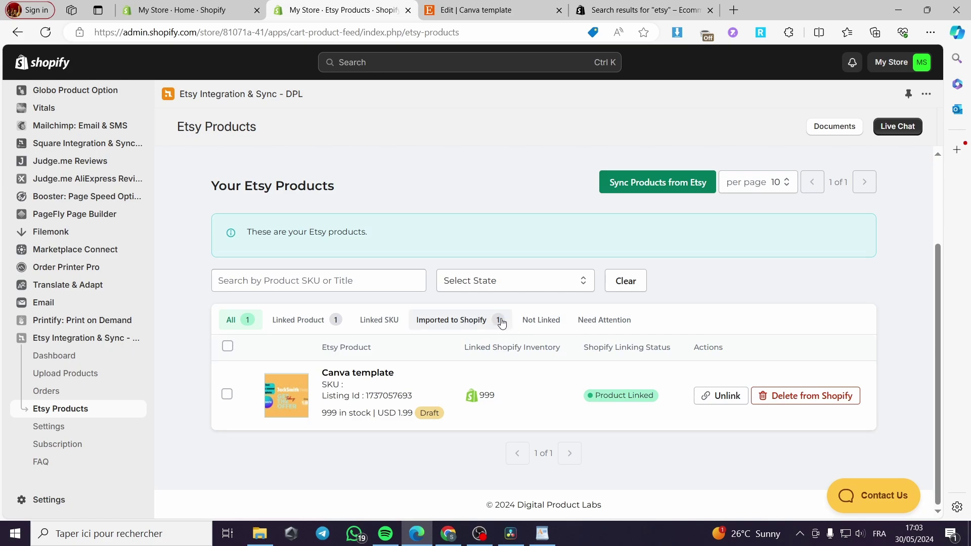
click(63, 430)
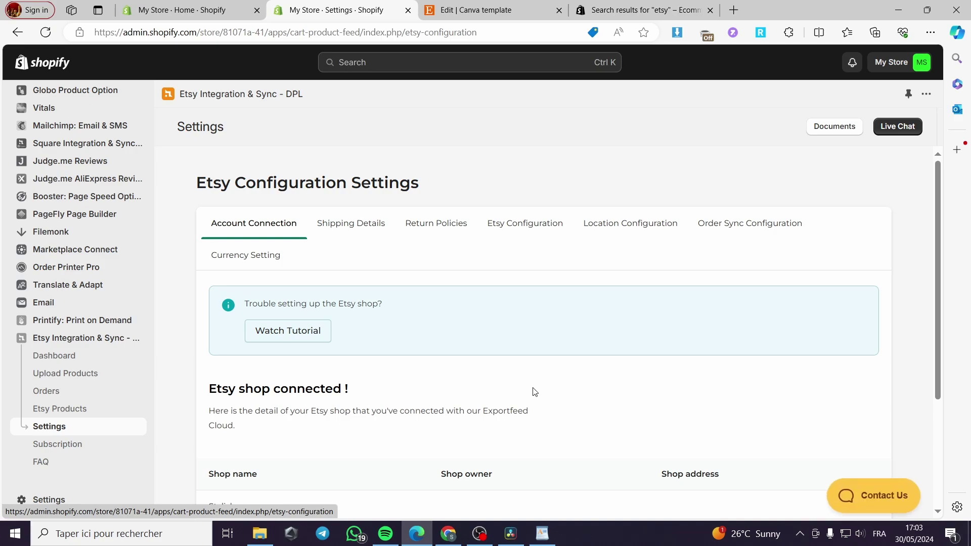
Scroll through the Account Connection settings confirming the Etsy shop is connected.
scroll(536, 394, down, 1)
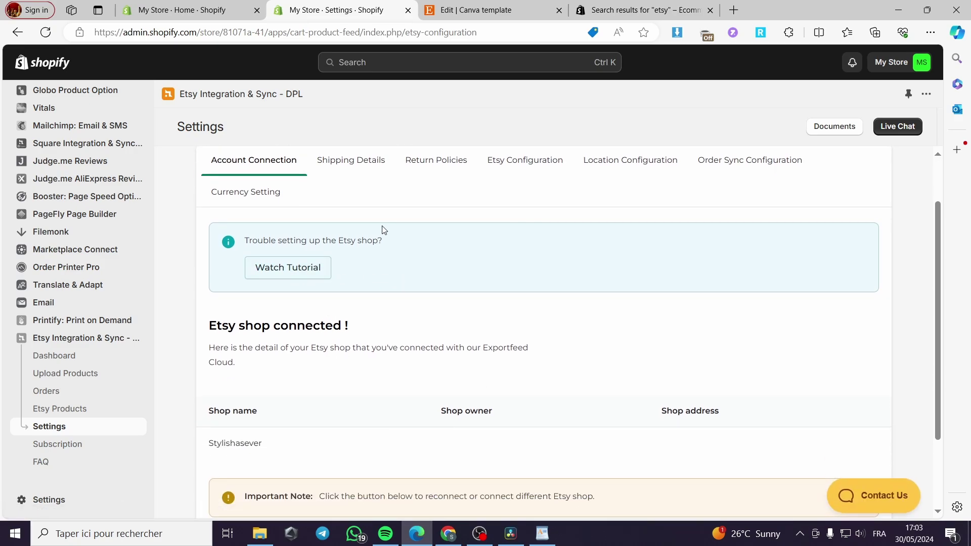
scroll(468, 225, down, 2)
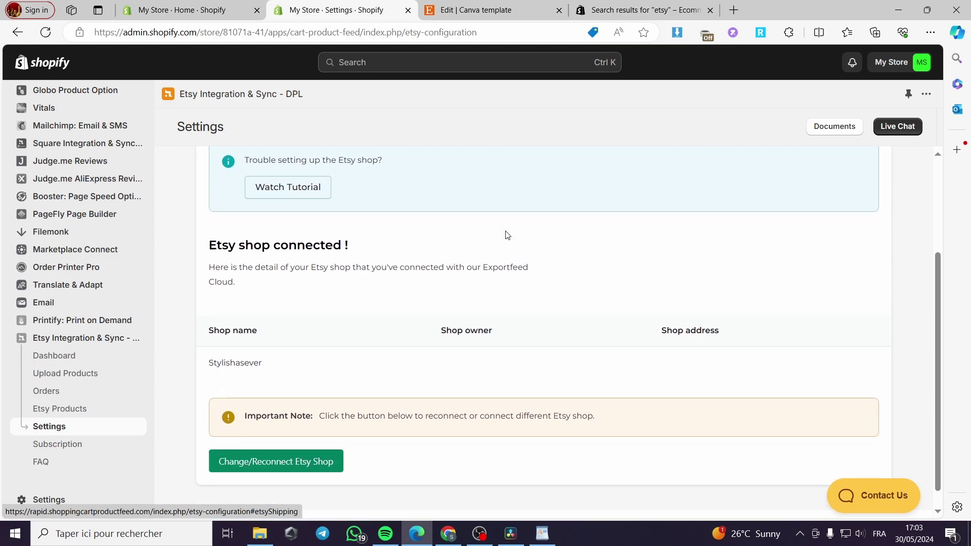
scroll(307, 249, up, 2)
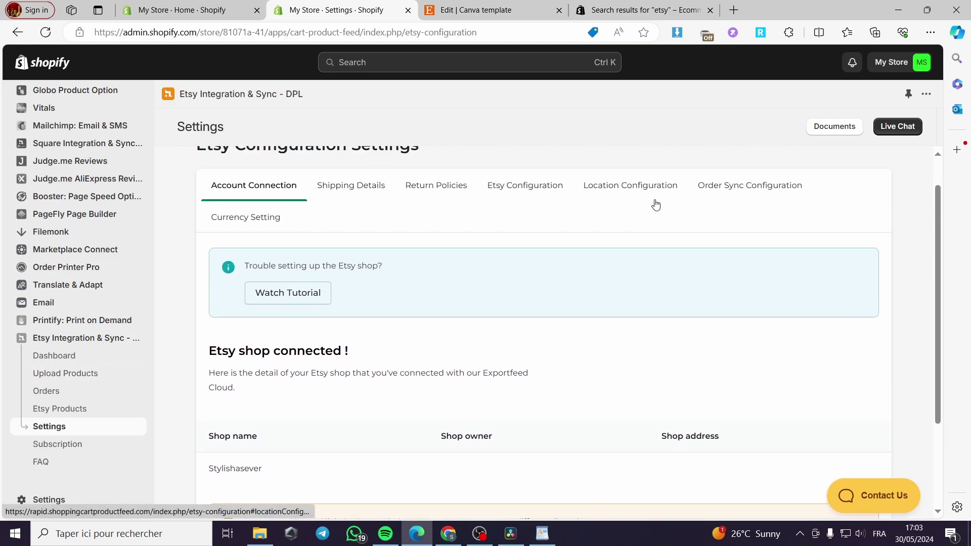
click(65, 447)
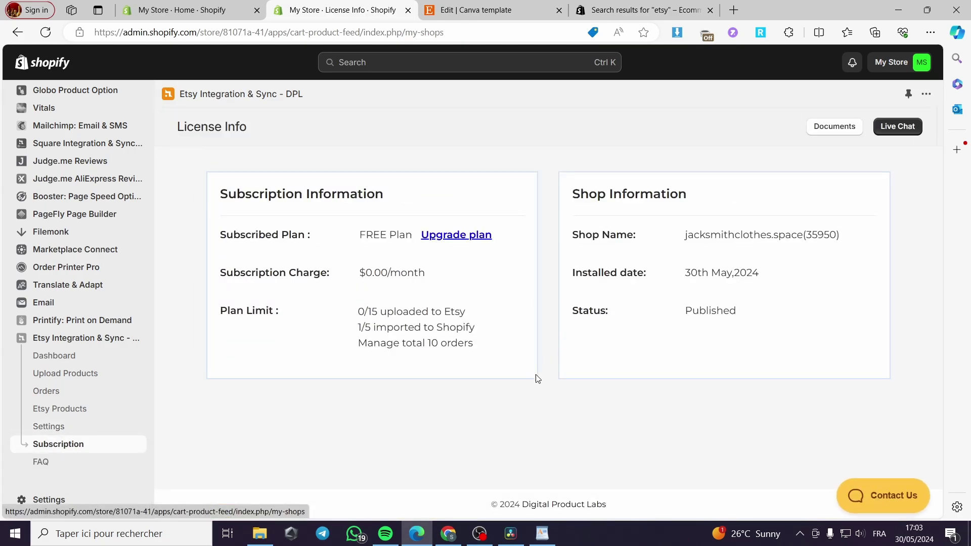
Compare the Growth $19.99, Explorer $29.99, VIP $59.99 and Free plans, noting the 1000 and 50000 limits.
click(469, 235)
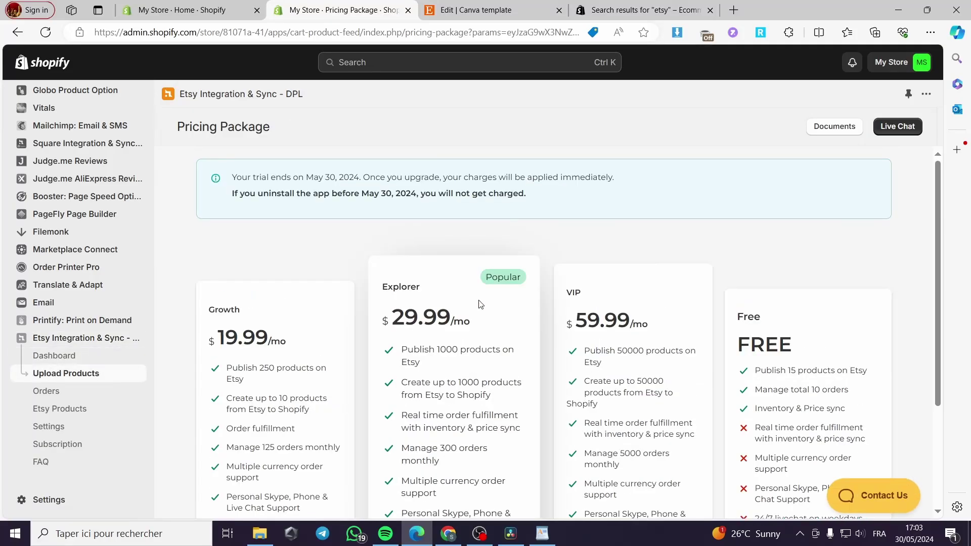
scroll(480, 303, down, 4)
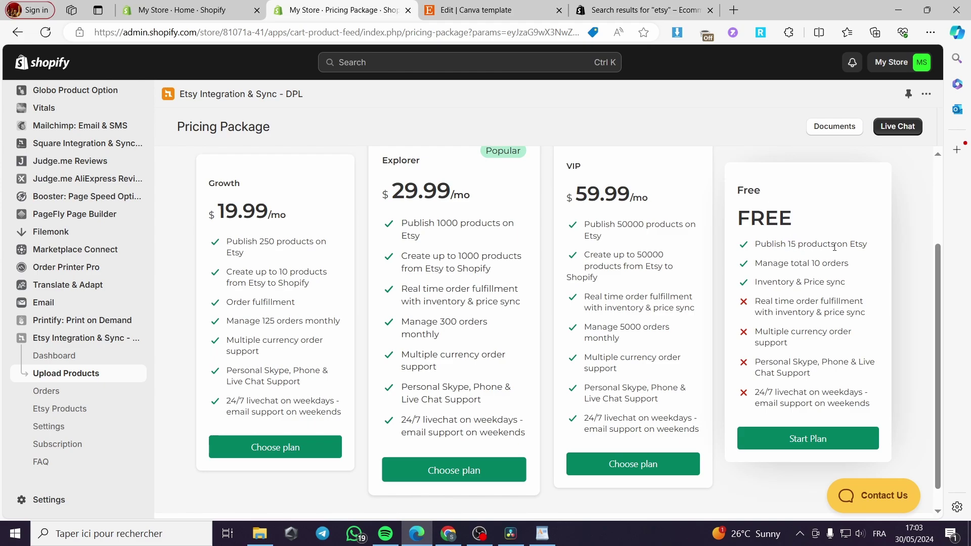
double_click(457, 223)
click(450, 243)
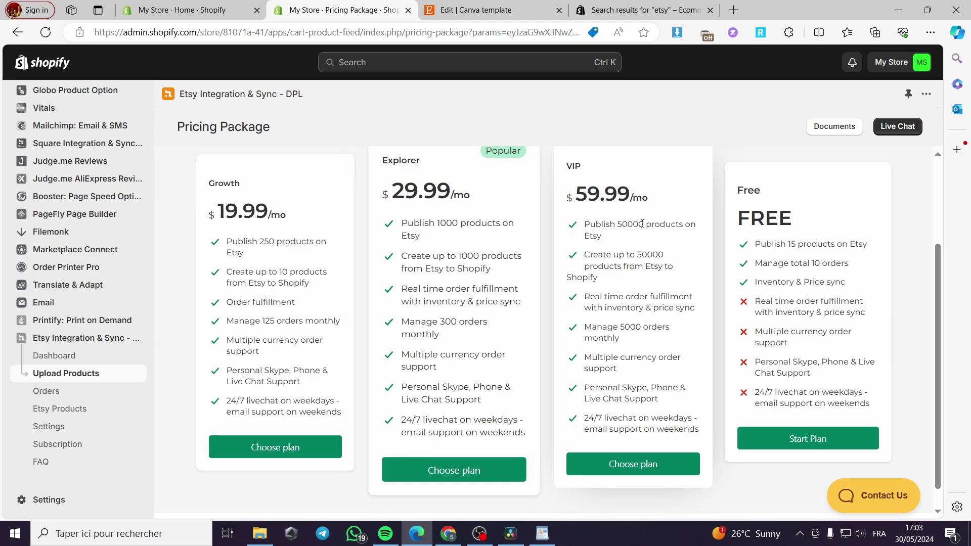
drag(642, 223, 617, 223)
click(624, 241)
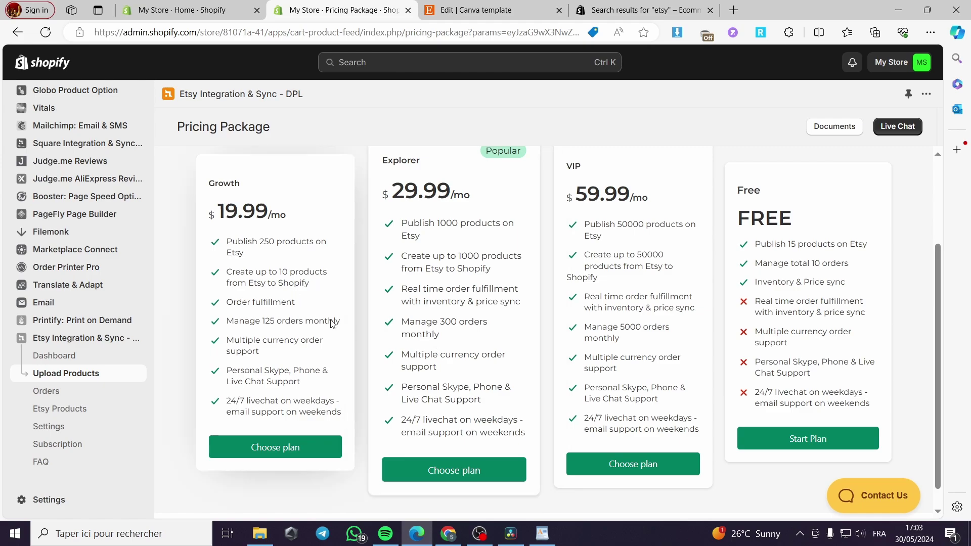
scroll(490, 298, up, 3)
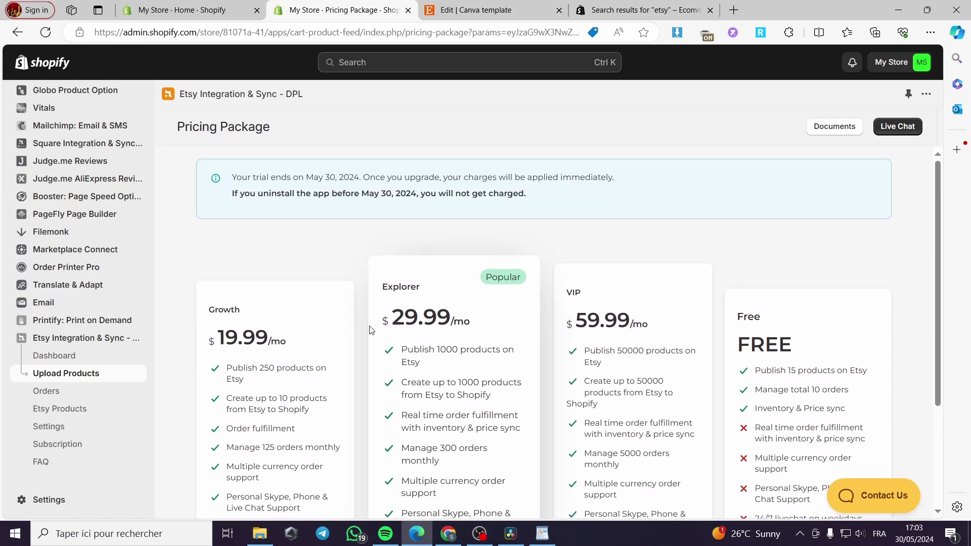
scroll(367, 334, down, 3)
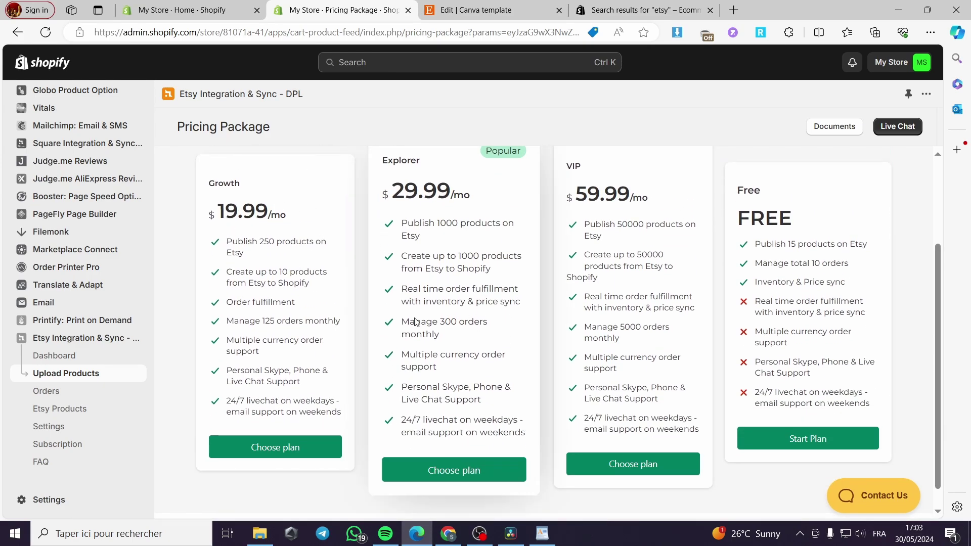